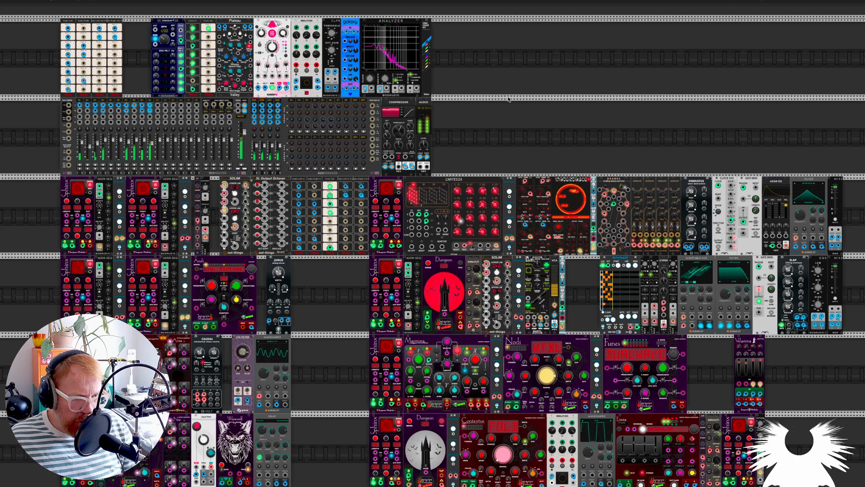
# Lower the output level on the audio module to about -7.5 dB
pyautogui.moveTo(432, 151)
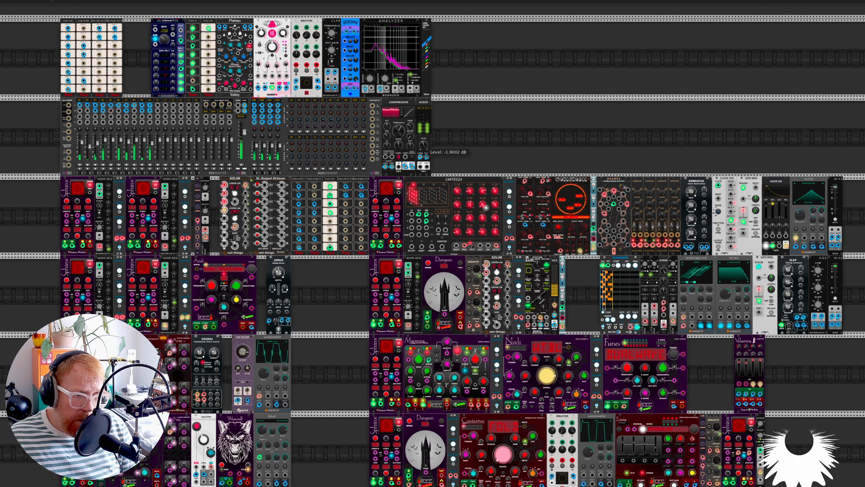
pyautogui.scroll(-3, 413, 184)
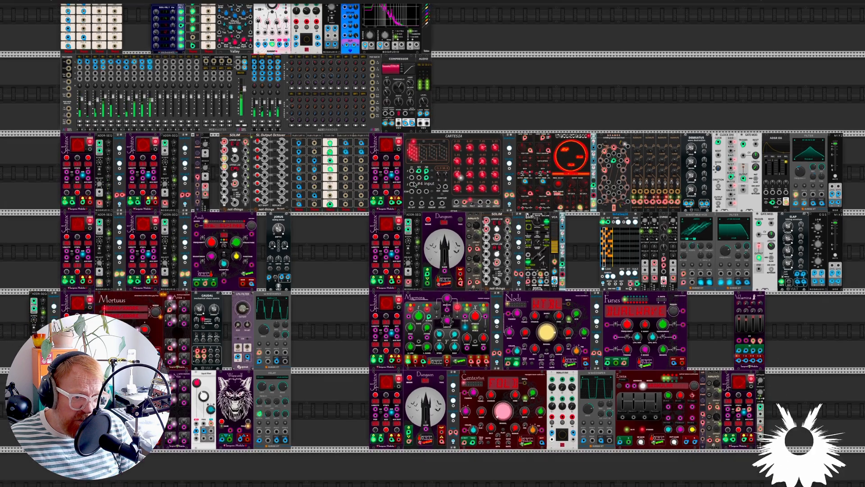
pyautogui.scroll(3, 418, 103)
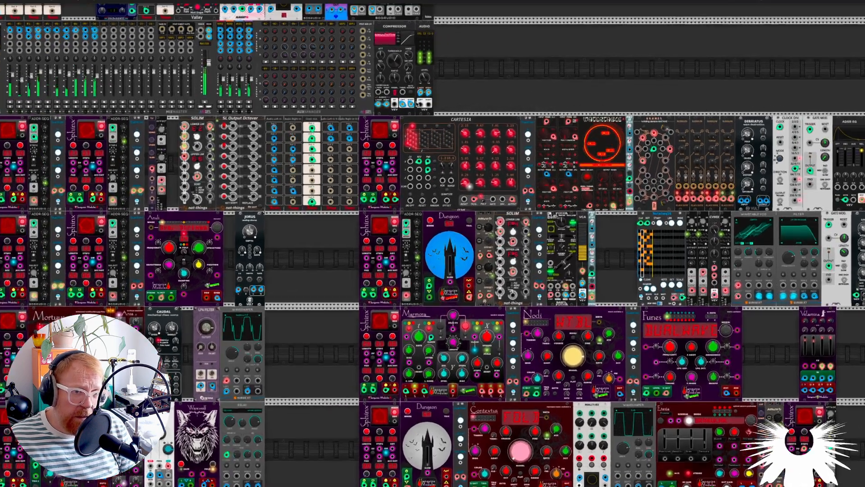
pyautogui.moveTo(425, 79)
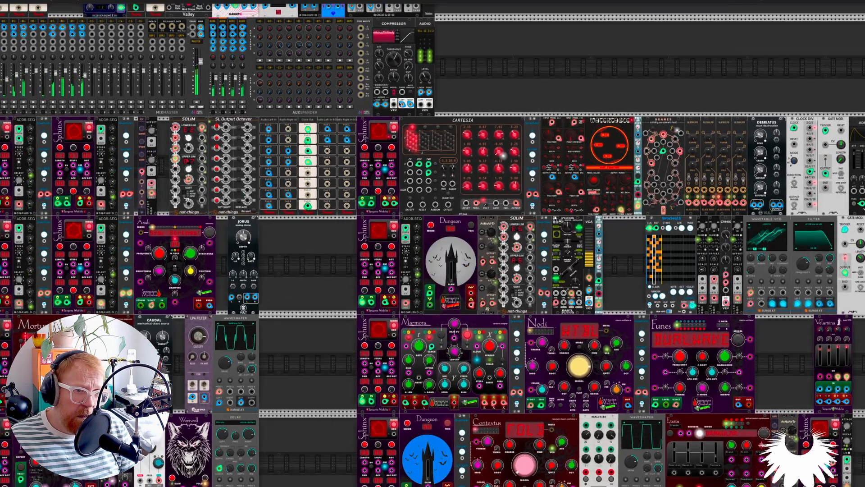
pyautogui.hscroll(-3, 307, 251)
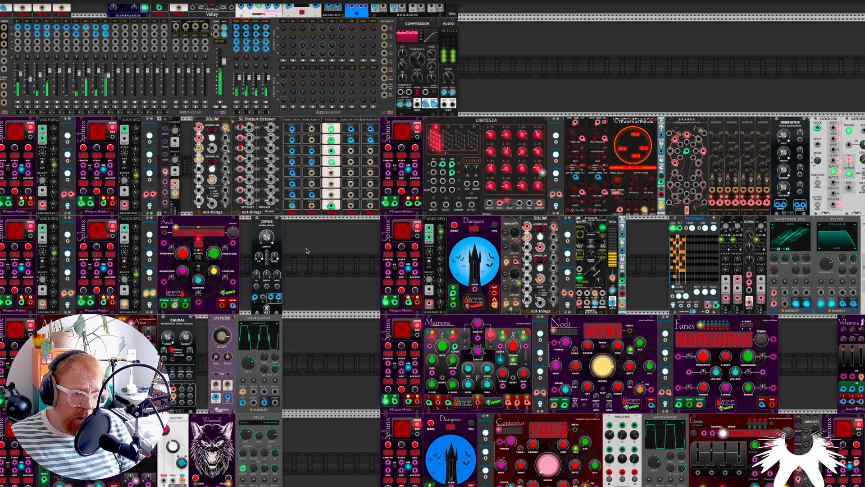
pyautogui.hscroll(-1, 341, 231)
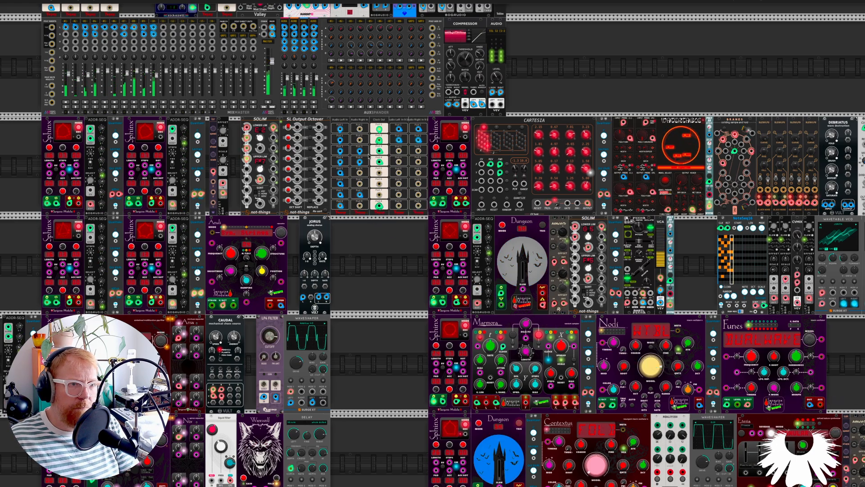
pyautogui.moveTo(498, 78)
pyautogui.moveTo(498, 78); pyautogui.dragTo(497, 84)
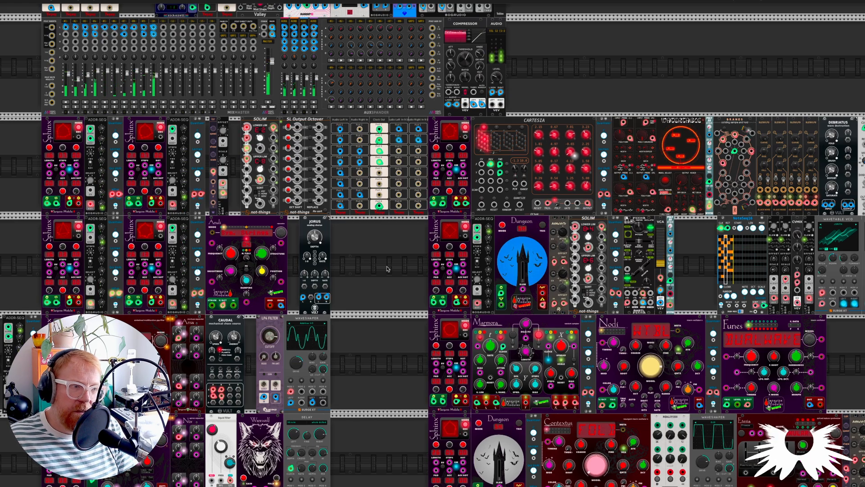
# Raise the cable opacity to 41.9% so the patch cables show across the rack
pyautogui.scroll(-2, 387, 269)
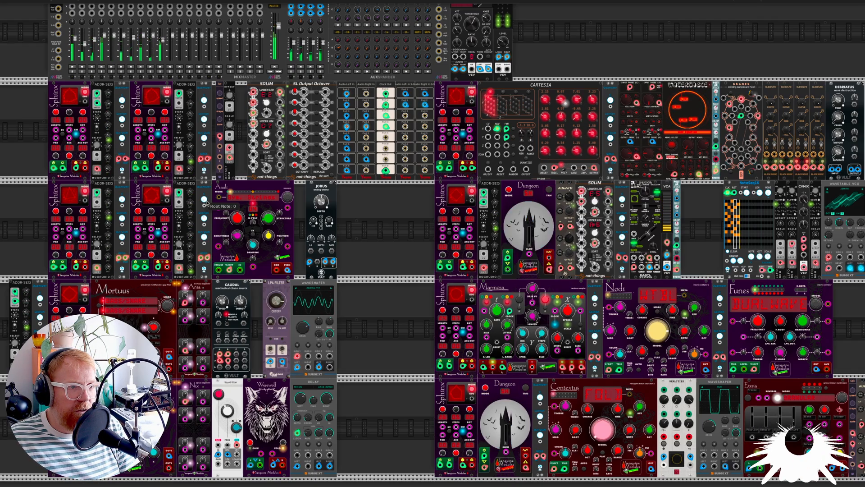
pyautogui.click(26, 1)
pyautogui.click(36, 2)
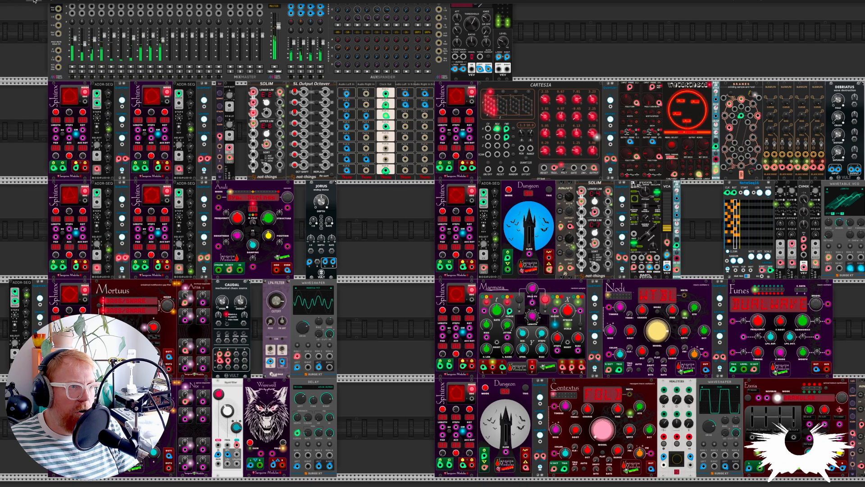
pyautogui.click(36, 2)
pyautogui.moveTo(63, 63); pyautogui.dragTo(97, 64)
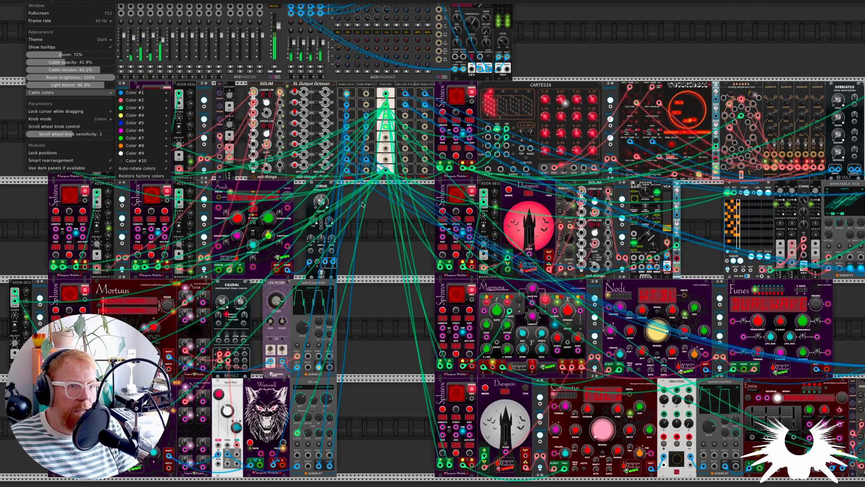
pyautogui.click(399, 239)
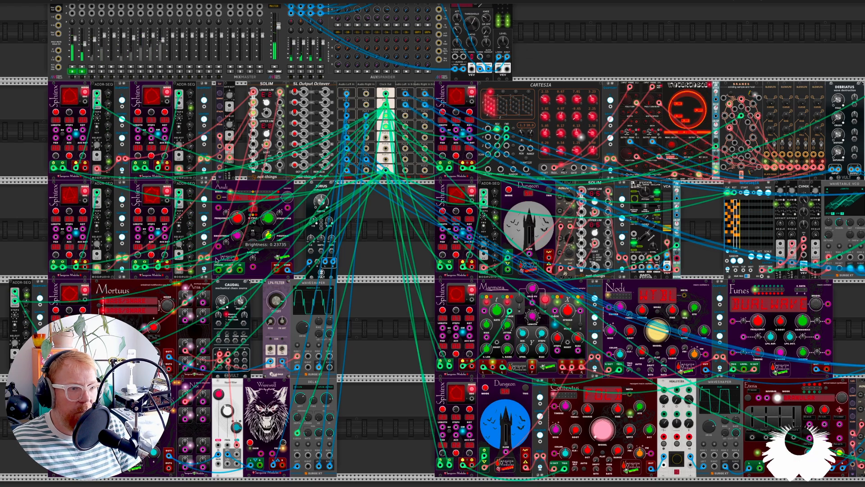
# Examine the Mortuus and Apices drum voices with their expanders, filters and effects, and how they sit in the whole patch
pyautogui.hscroll(-5, 247, 214)
pyautogui.scroll(-2, 247, 214)
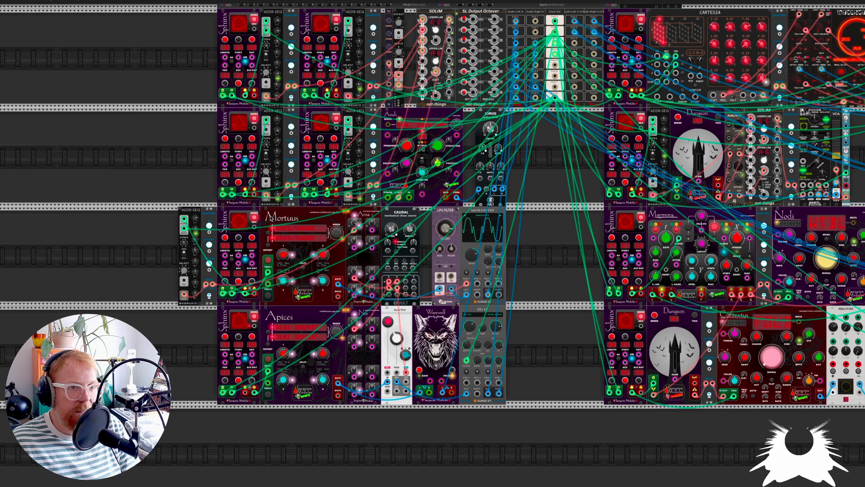
pyautogui.scroll(4, 247, 214)
pyautogui.scroll(-1, 281, 234)
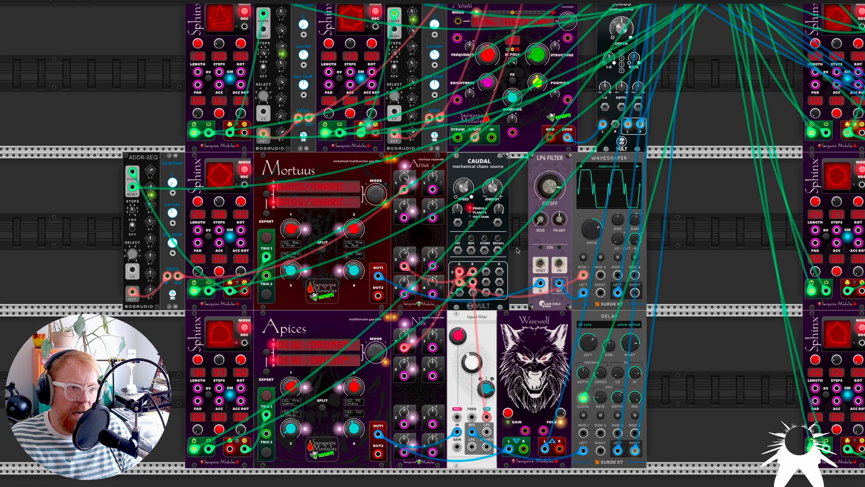
pyautogui.scroll(-2, 518, 250)
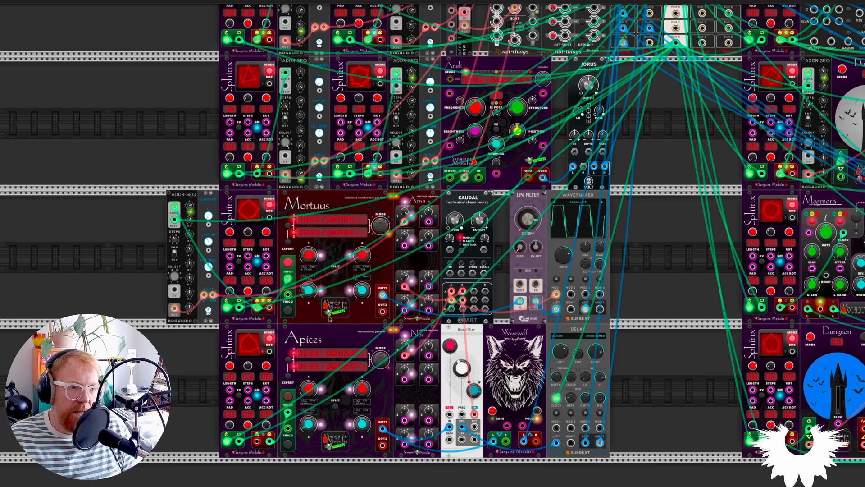
pyautogui.scroll(5, 339, 336)
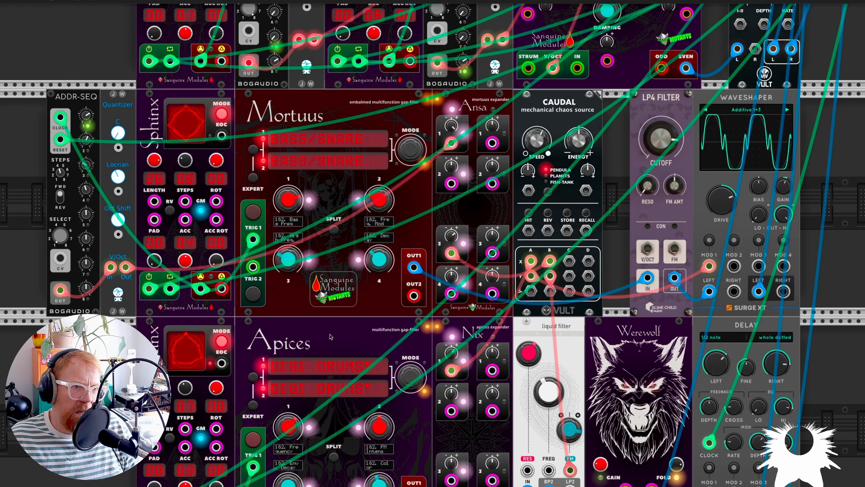
pyautogui.scroll(-5, 330, 337)
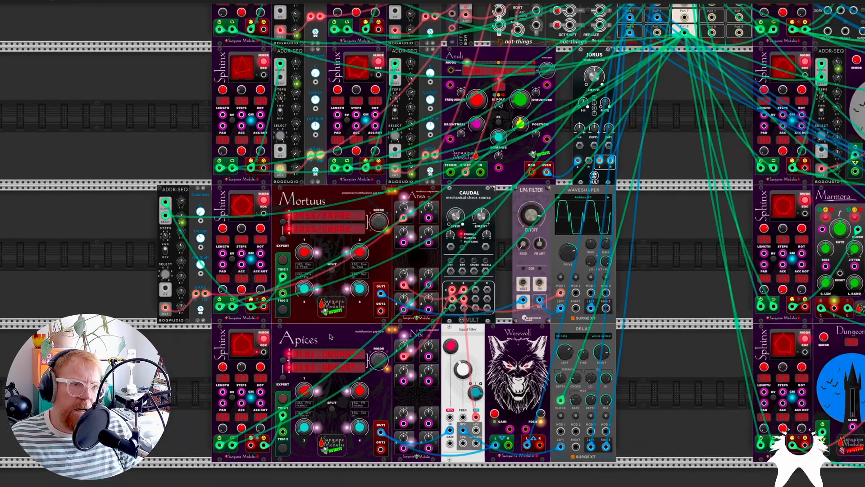
pyautogui.scroll(-1, 319, 328)
pyautogui.scroll(-4, 319, 327)
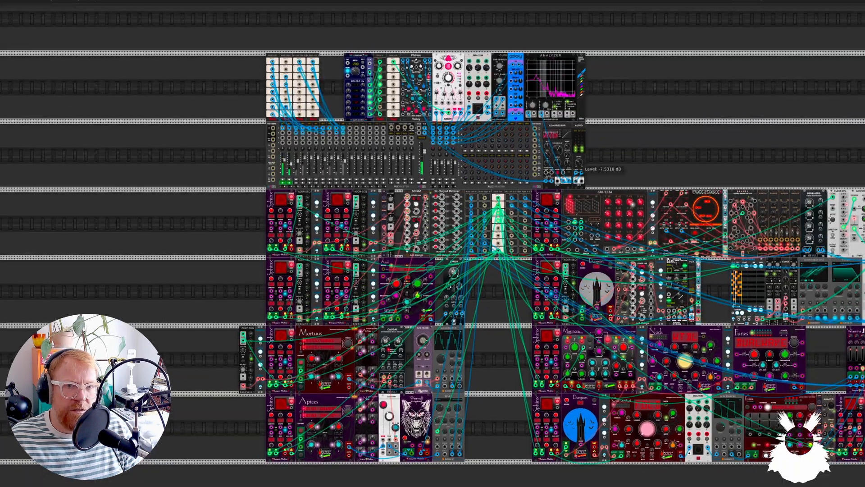
pyautogui.scroll(-1, 313, 341)
pyautogui.scroll(4, 313, 341)
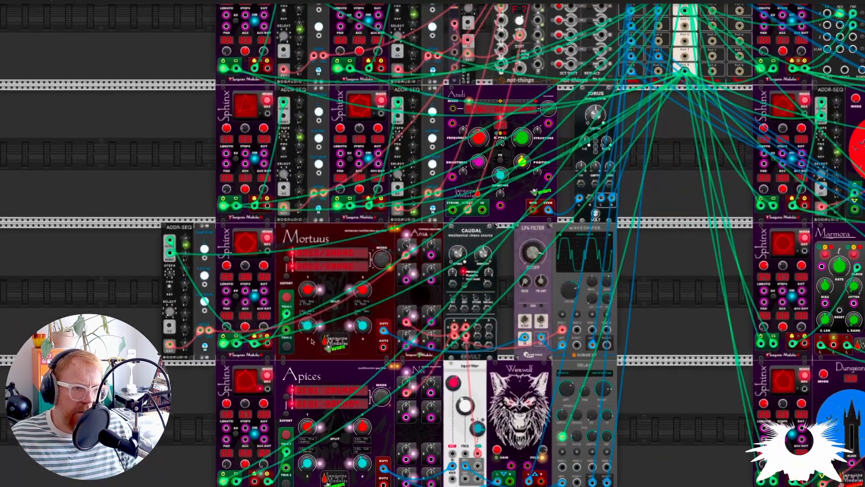
# Search the module library for "mortus" and close the library without adding a module
pyautogui.press('Return')
pyautogui.write('m')
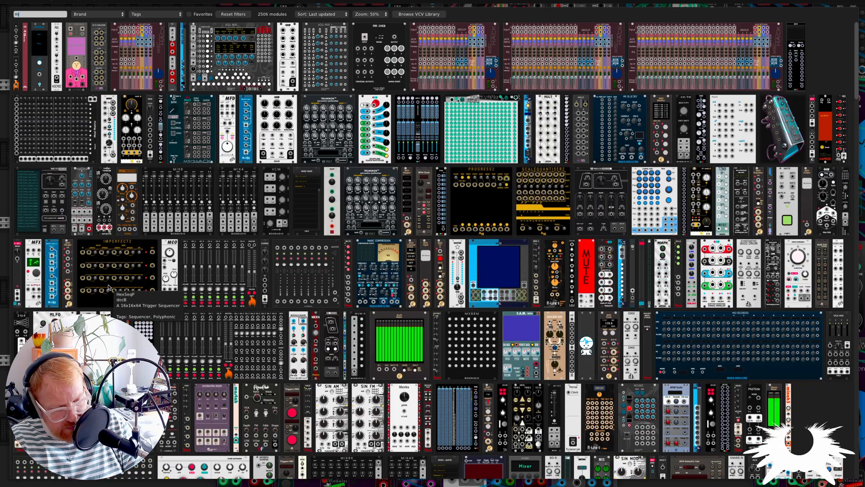
pyautogui.write('ortus')
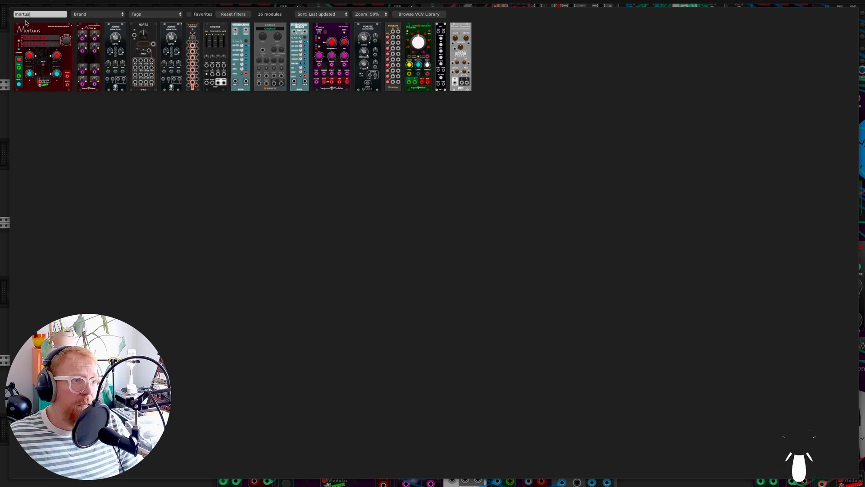
pyautogui.click(7, 40)
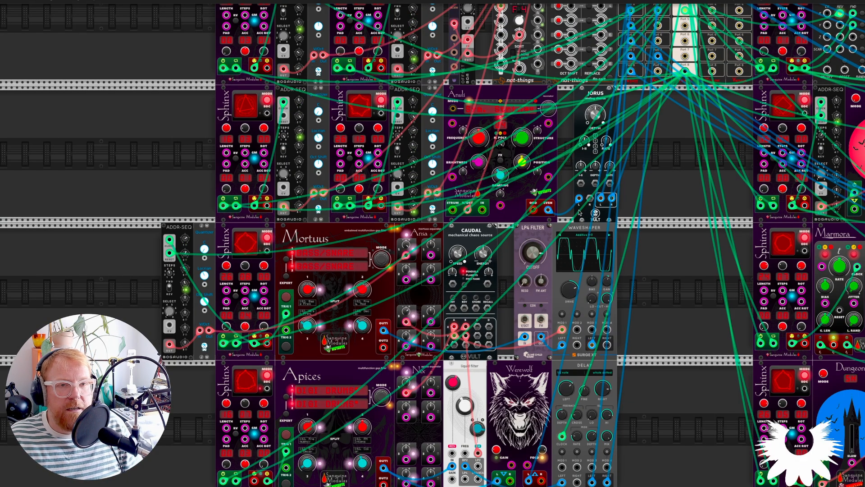
# Examine the four Sphinx and ADDR-SEQ sequencer pairs and their cables into the SOLIM and Anuli modules
pyautogui.hscroll(1, 580, 213)
pyautogui.hscroll(4, 580, 213)
pyautogui.scroll(1, 580, 213)
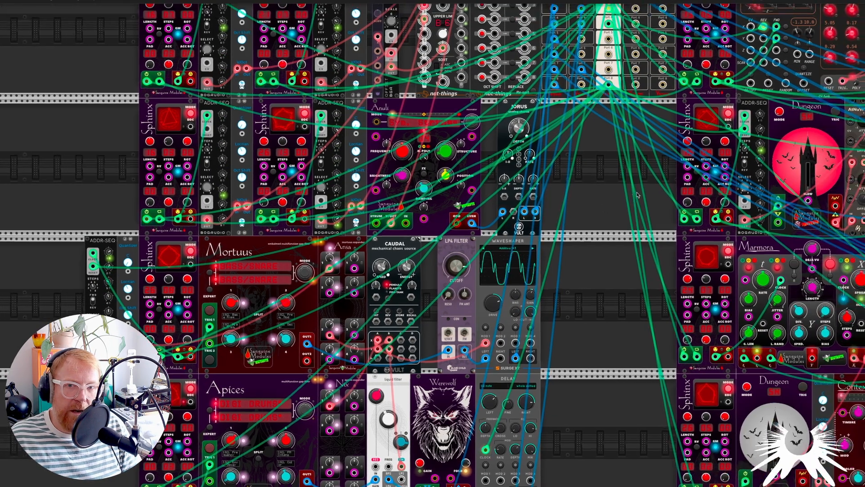
pyautogui.hscroll(2, 634, 195)
pyautogui.scroll(-2, 616, 214)
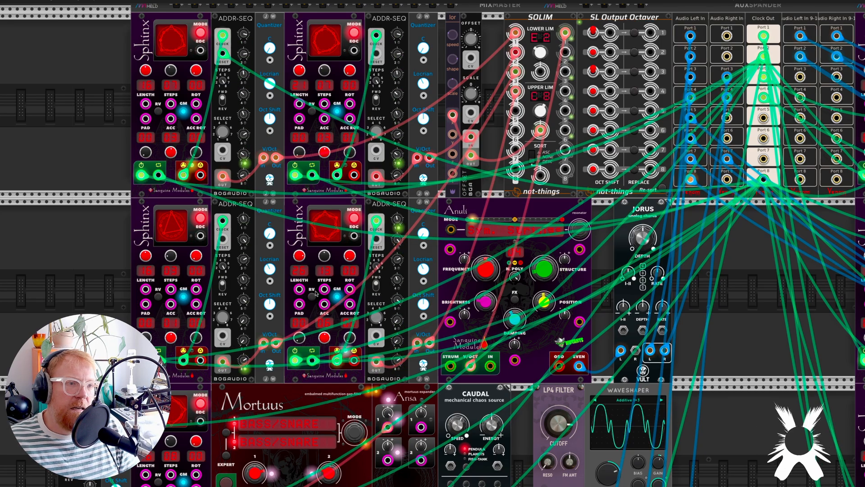
pyautogui.scroll(-3, 315, 293)
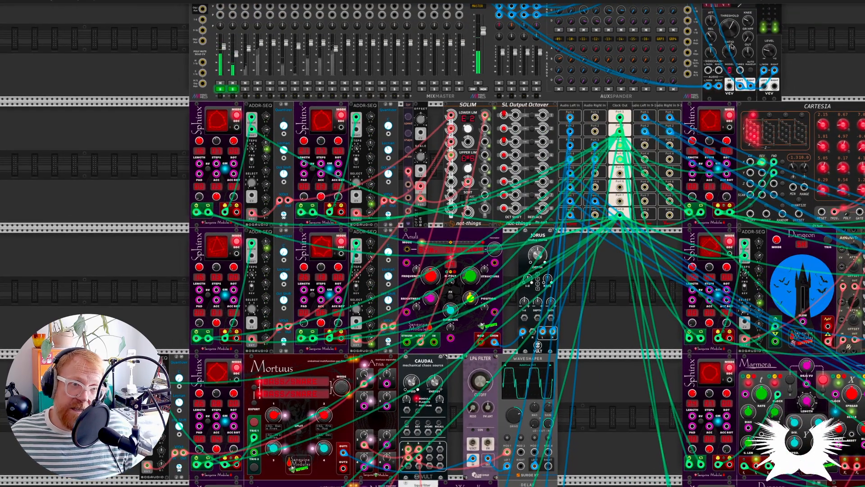
pyautogui.scroll(1, 224, 168)
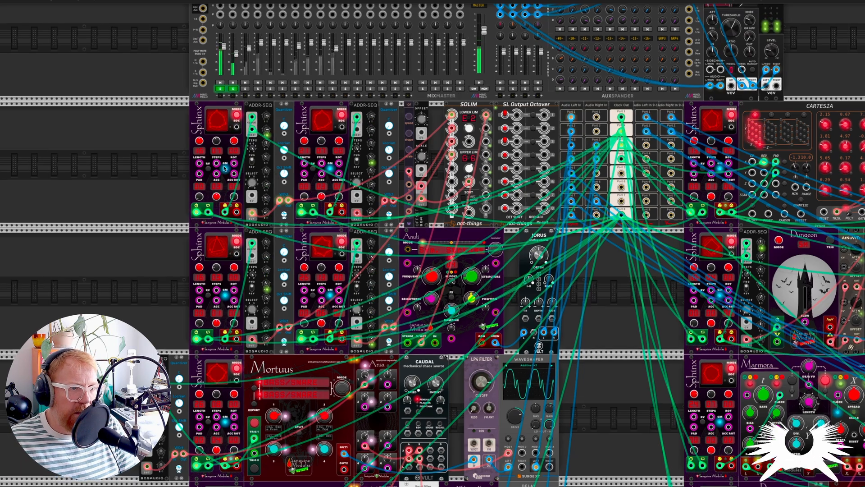
pyautogui.scroll(3, 224, 168)
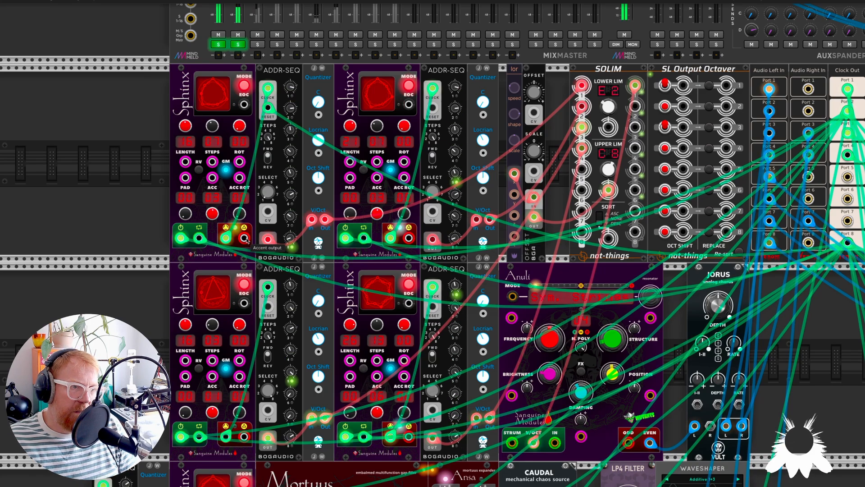
pyautogui.scroll(-3, 246, 239)
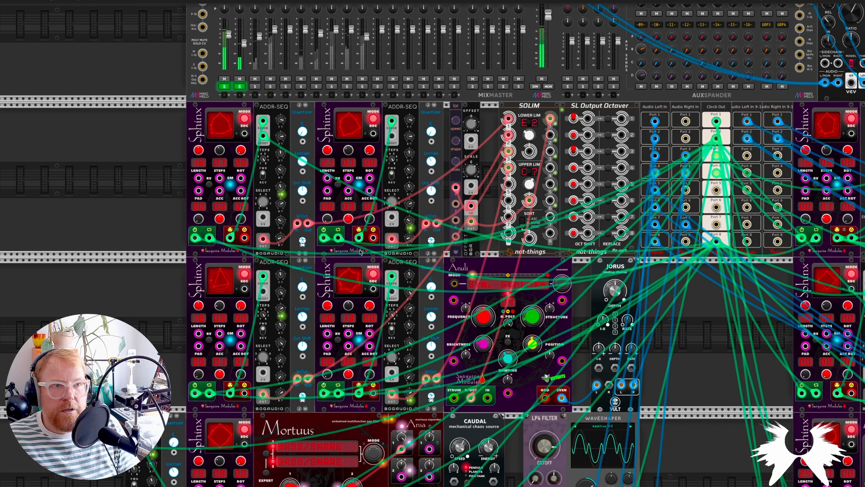
# Examine the Mortuus bass/snare voice, its four parameter knobs, the Ansa expander and the Caudal modulation patched into it
pyautogui.scroll(-4, 361, 252)
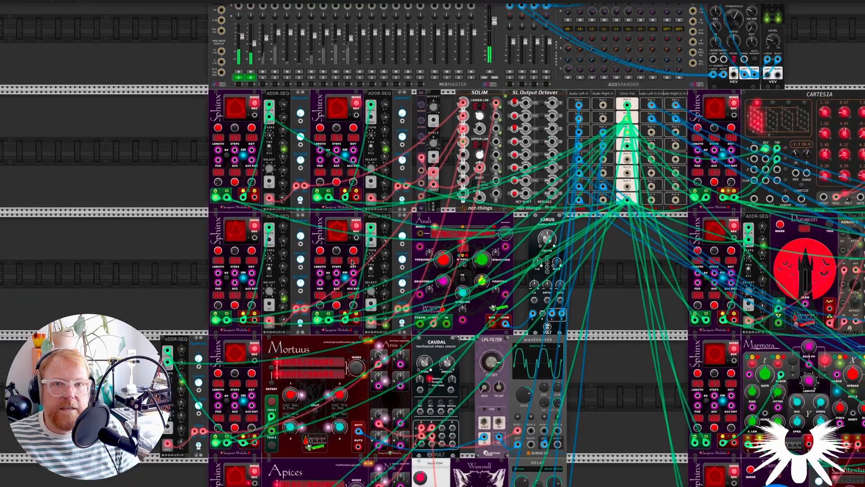
pyautogui.scroll(-3, 358, 256)
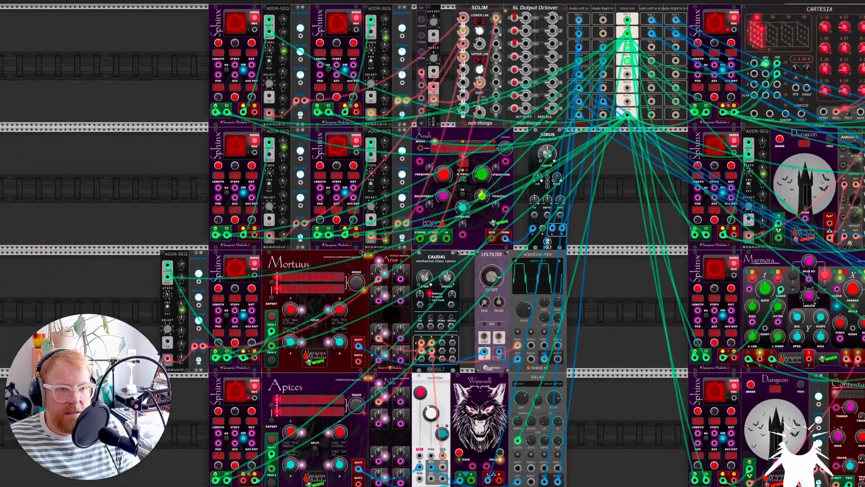
pyautogui.scroll(-4, 363, 253)
pyautogui.scroll(4, 317, 202)
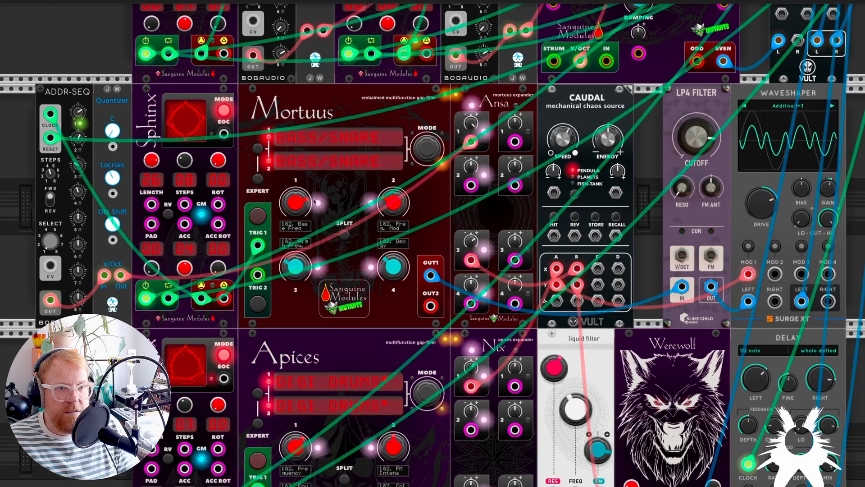
pyautogui.scroll(-1, 363, 156)
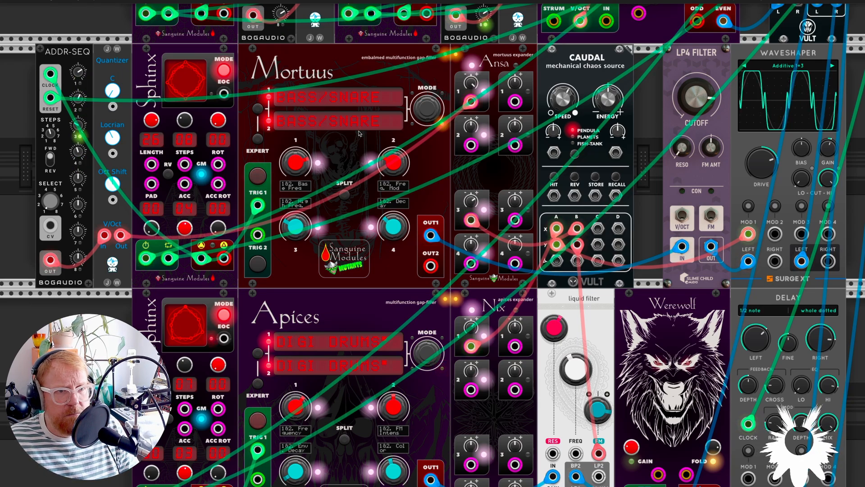
pyautogui.scroll(-2, 369, 356)
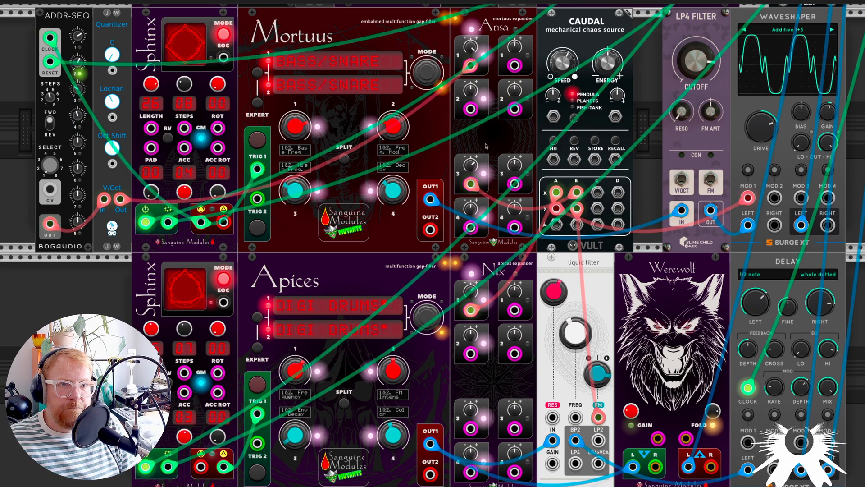
pyautogui.moveTo(469, 164)
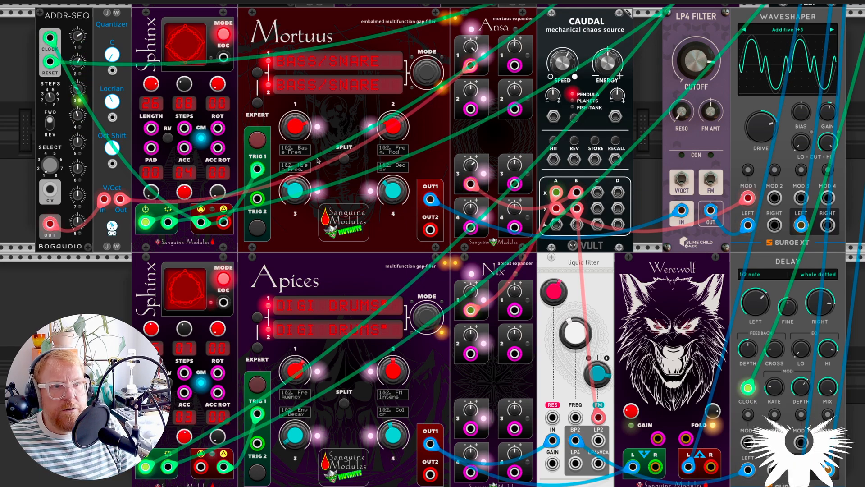
pyautogui.moveTo(303, 132)
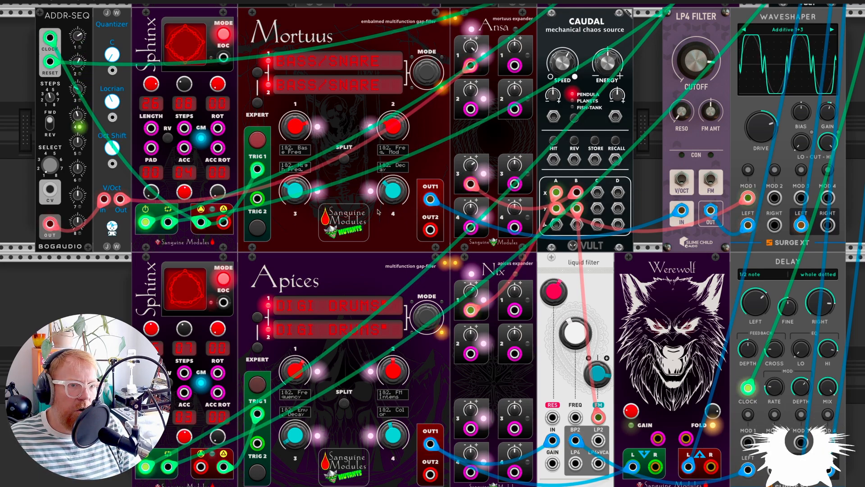
pyautogui.moveTo(386, 202)
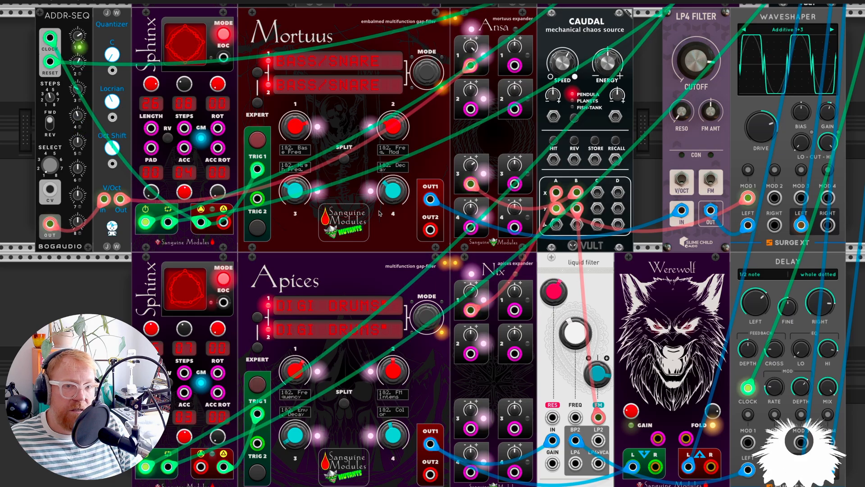
# Solo channel 3 on the MixMaster mixer alongside channels 1 and 2
pyautogui.scroll(-2, 380, 214)
pyautogui.moveTo(470, 290)
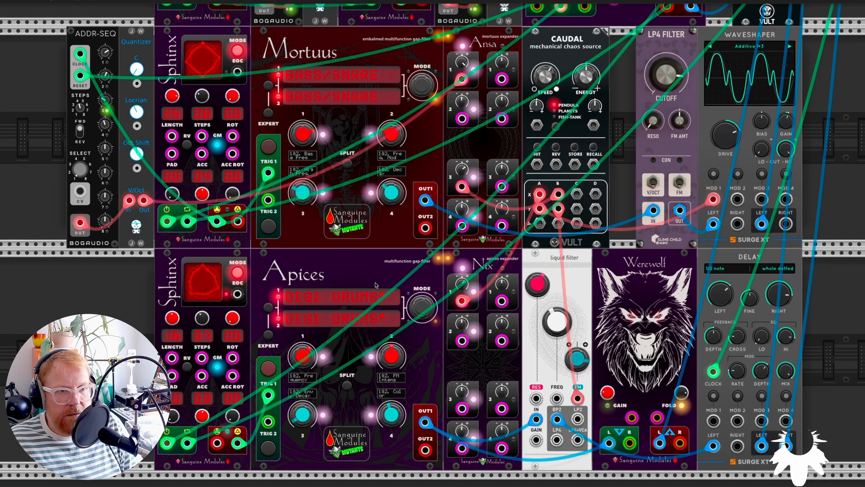
pyautogui.scroll(-1, 376, 284)
pyautogui.scroll(12, 376, 285)
pyautogui.scroll(2, 318, 198)
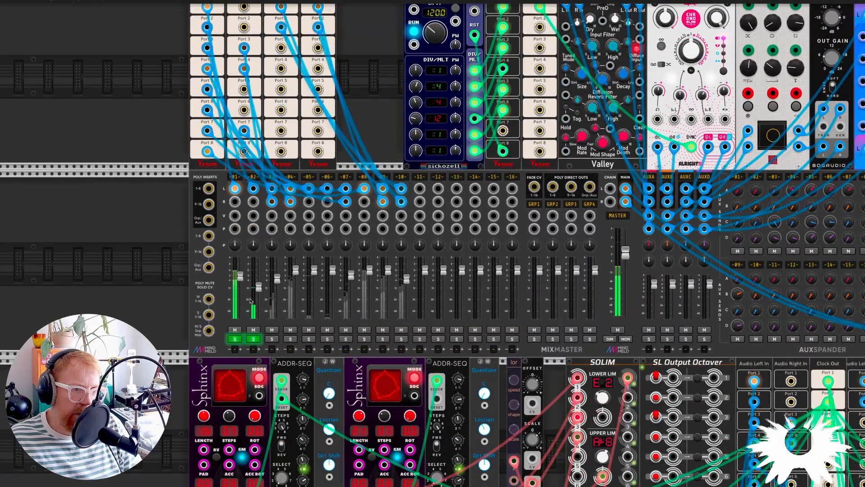
pyautogui.click(271, 339)
# Examine the Mortuus voice's output path through the LP4 Filter and the Waveshaper, including the Waveshaper's Drive setting
pyautogui.scroll(-10, 271, 341)
pyautogui.scroll(-8, 271, 346)
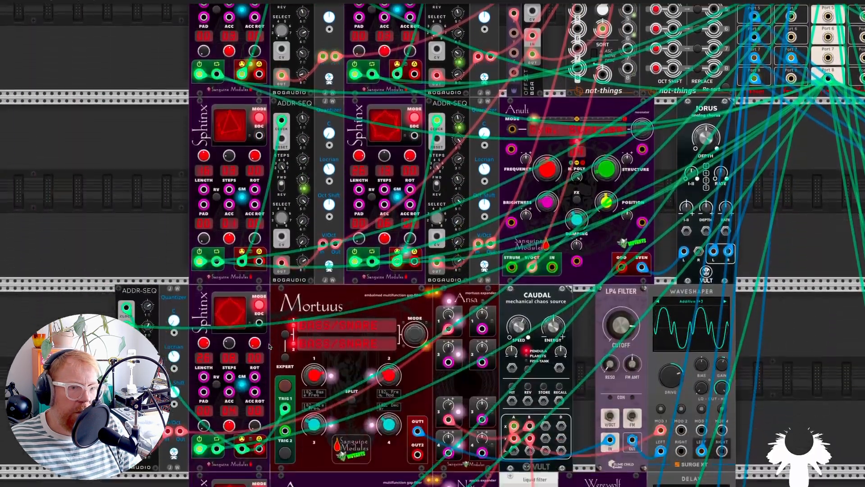
pyautogui.scroll(-4, 269, 316)
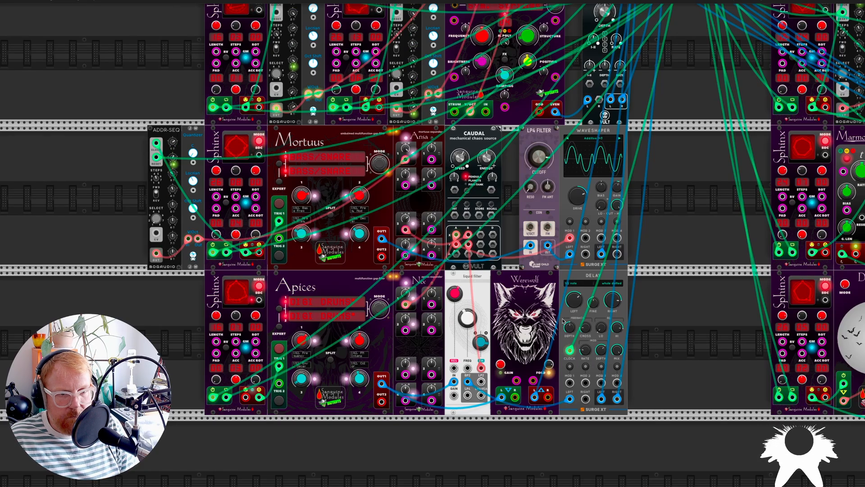
pyautogui.scroll(3, 479, 346)
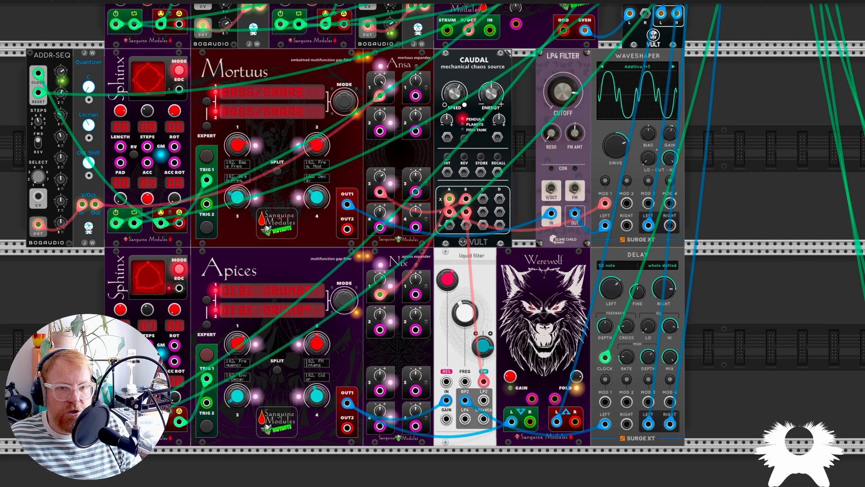
pyautogui.scroll(-2, 541, 326)
pyautogui.scroll(2, 587, 216)
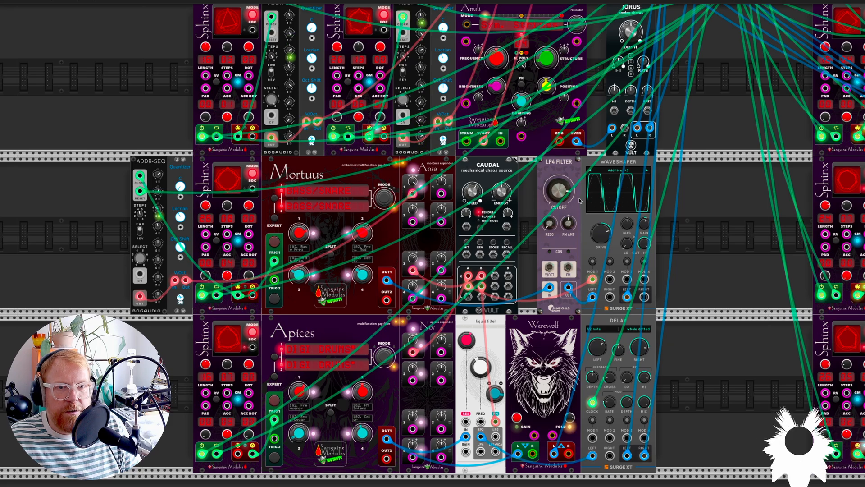
pyautogui.scroll(2, 564, 208)
pyautogui.scroll(1, 564, 206)
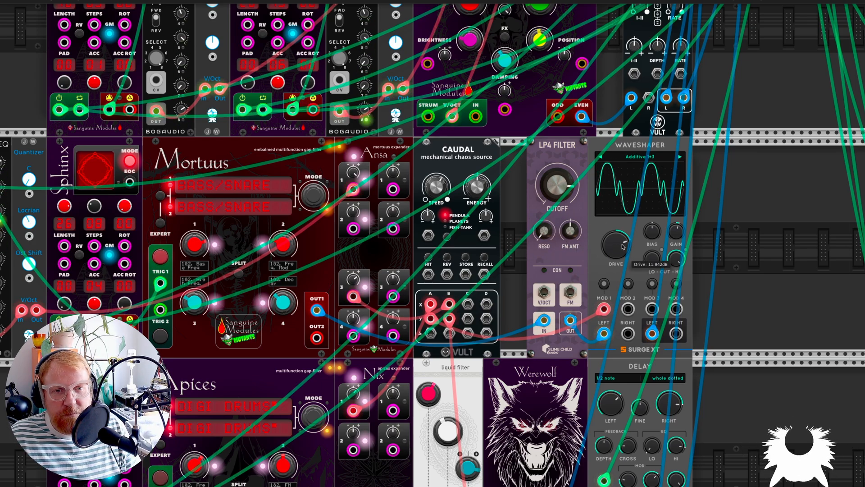
pyautogui.moveTo(651, 260)
pyautogui.scroll(-2, 651, 260)
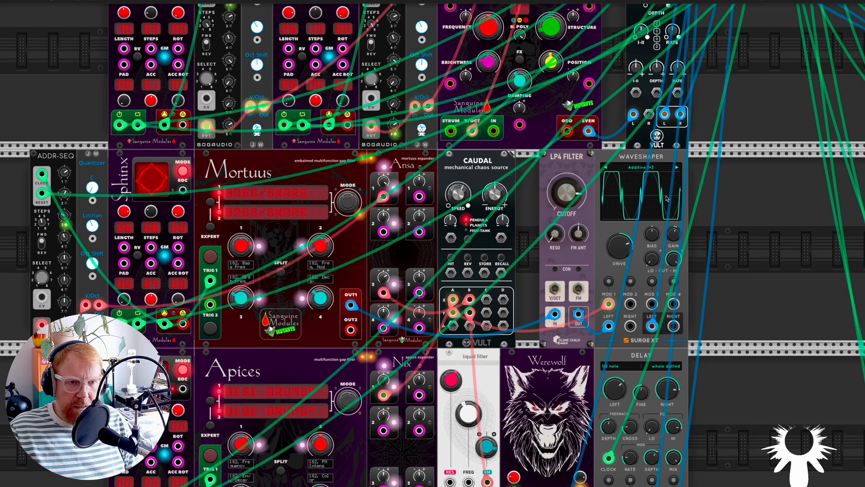
# Trace the Caudal BY output to the Liquid Filter's FM input and review the Apices voice's effects chain
pyautogui.scroll(-2, 660, 198)
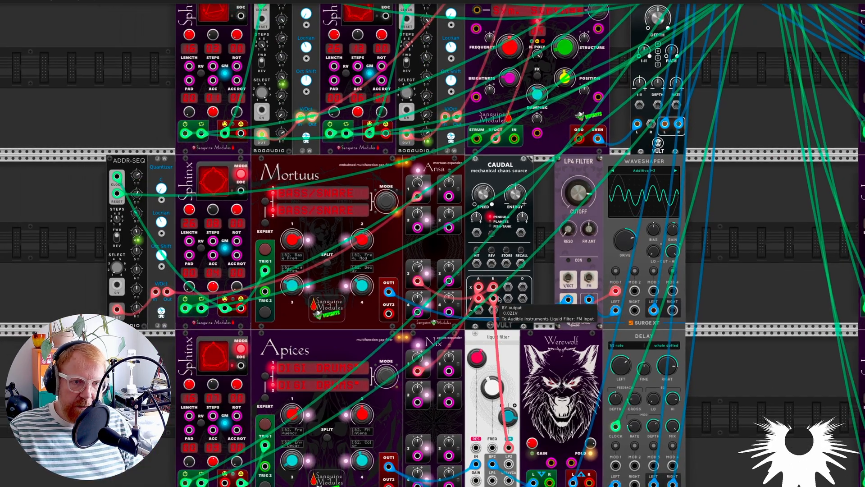
pyautogui.scroll(-1, 507, 291)
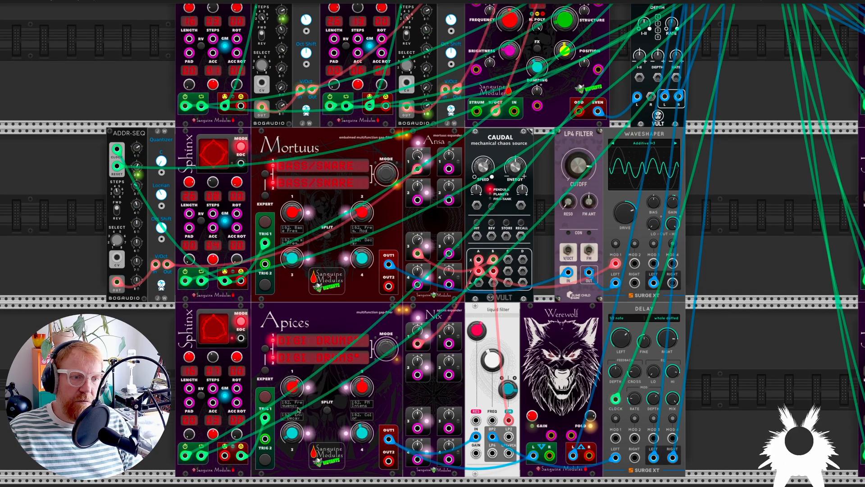
pyautogui.scroll(1, 675, 291)
pyautogui.scroll(-2, 675, 292)
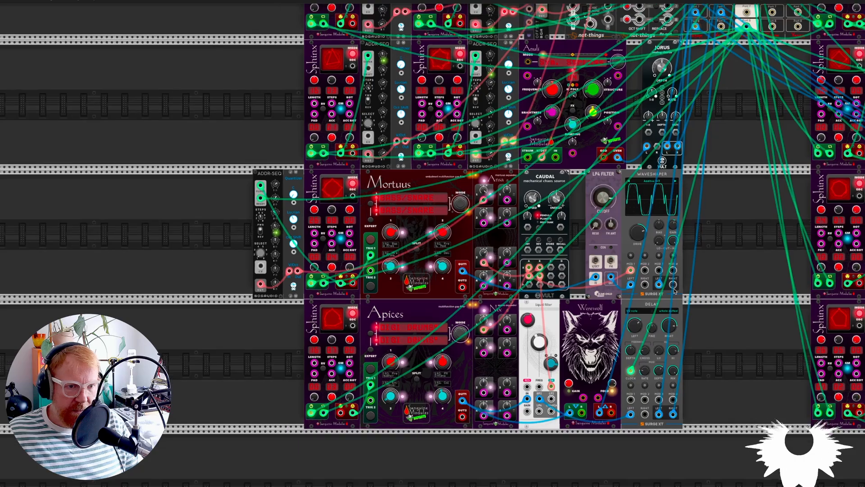
# Search the module library for "anuli" and view the Anuli resonator's description
pyautogui.scroll(5, 503, 280)
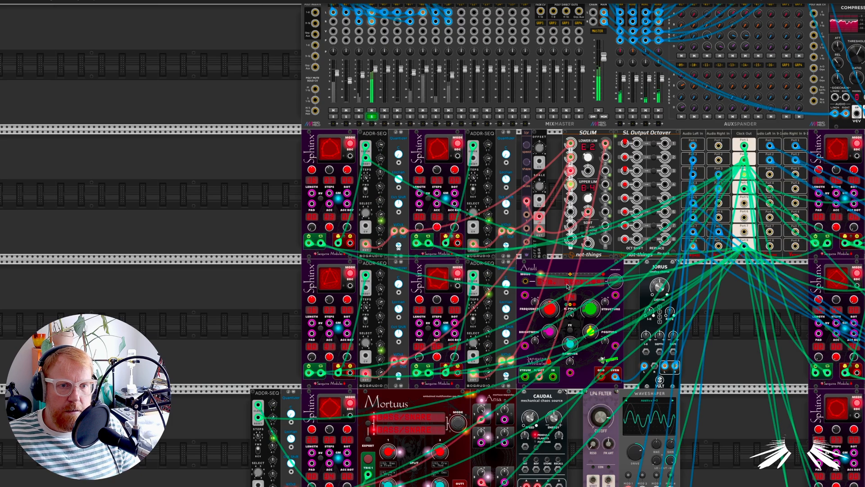
pyautogui.scroll(4, 569, 283)
pyautogui.scroll(-2, 569, 283)
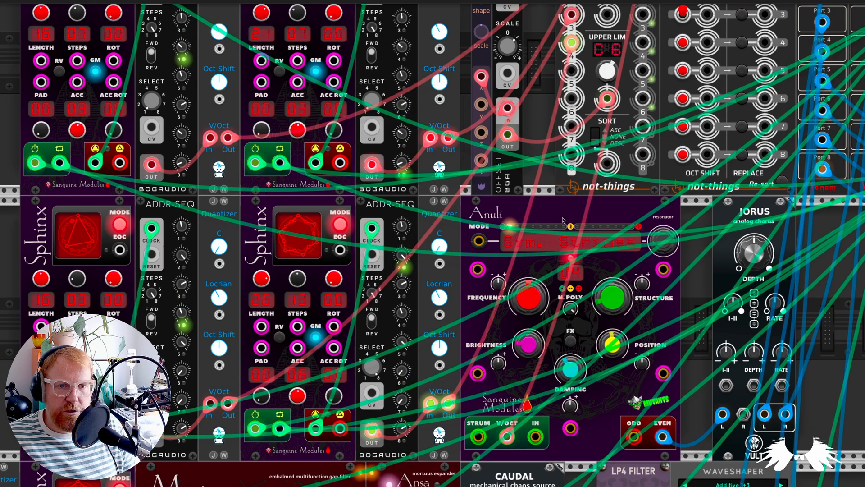
pyautogui.scroll(-2, 566, 270)
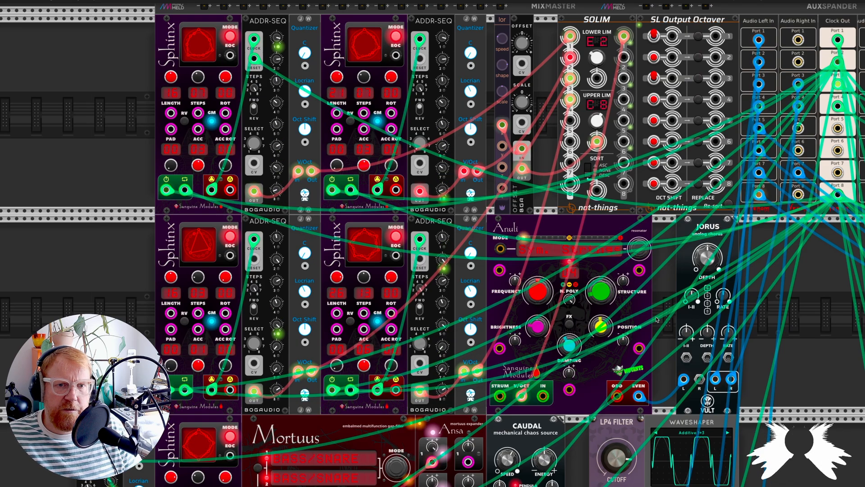
pyautogui.rightClick(788, 343)
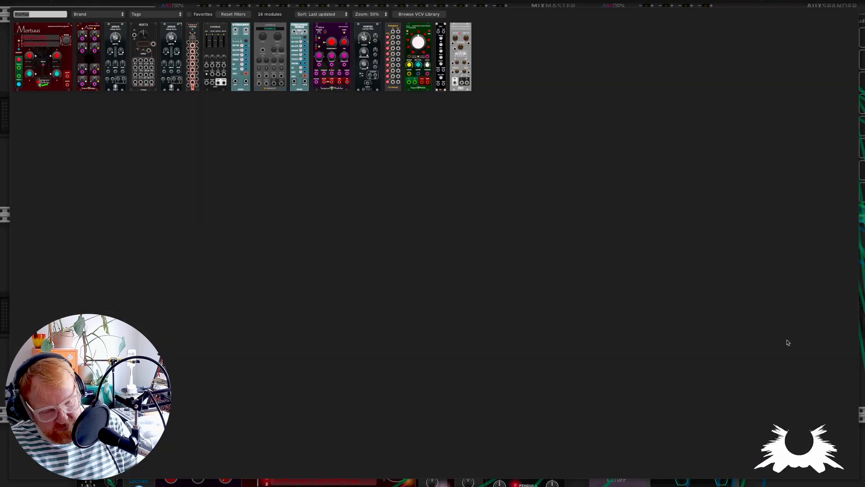
pyautogui.write('anuli')
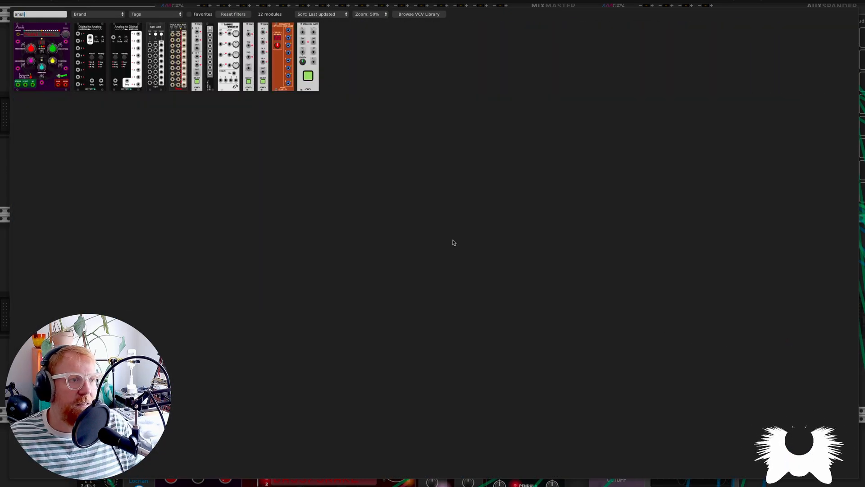
pyautogui.click(42, 57)
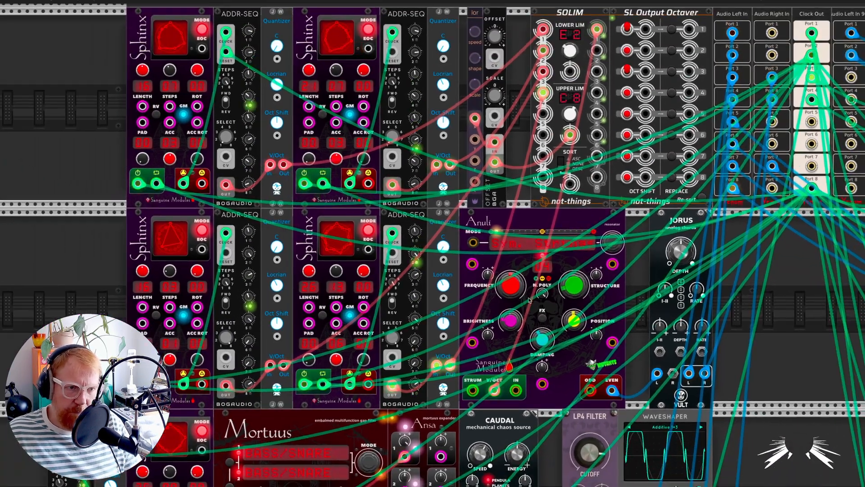
# Examine the SOLIM's lower and upper limits and sort setting, its modulation cables, and the neighbouring SL Output Octaver
pyautogui.scroll(1, 423, 193)
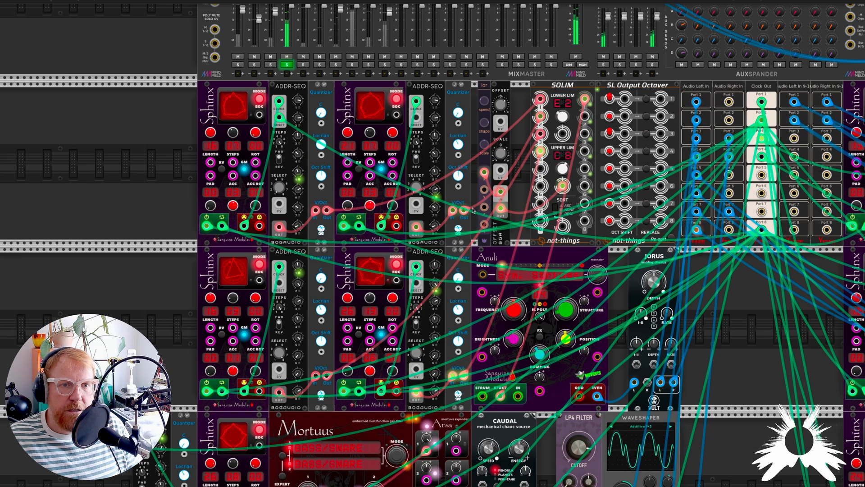
pyautogui.scroll(4, 572, 108)
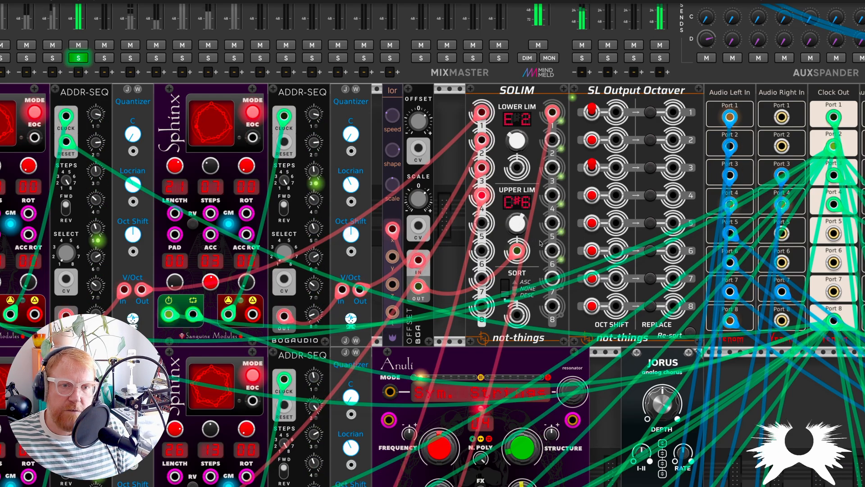
pyautogui.scroll(3, 514, 290)
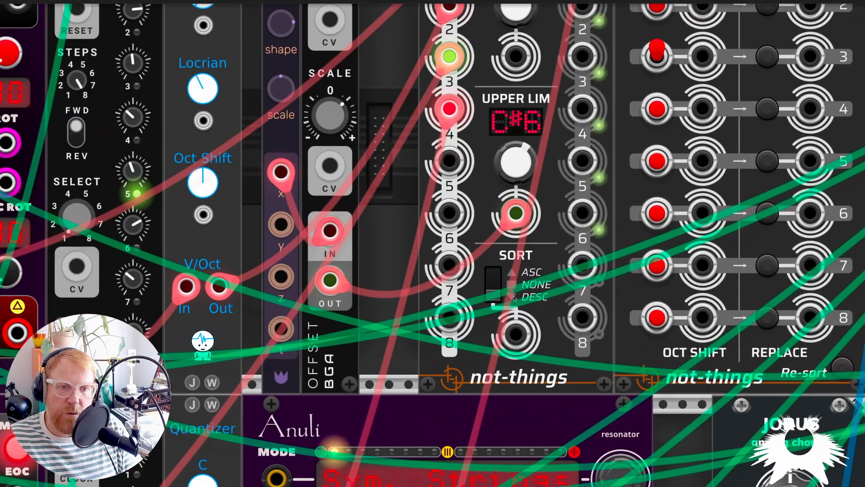
pyautogui.scroll(-1, 501, 305)
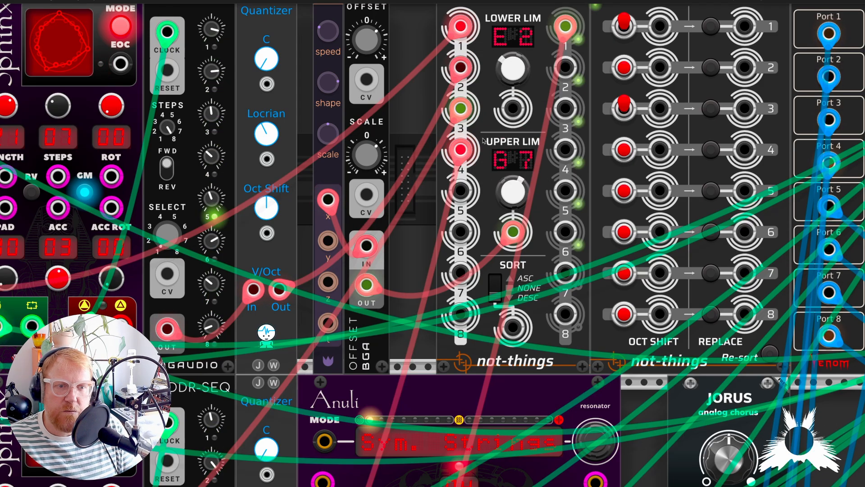
pyautogui.scroll(-2, 488, 141)
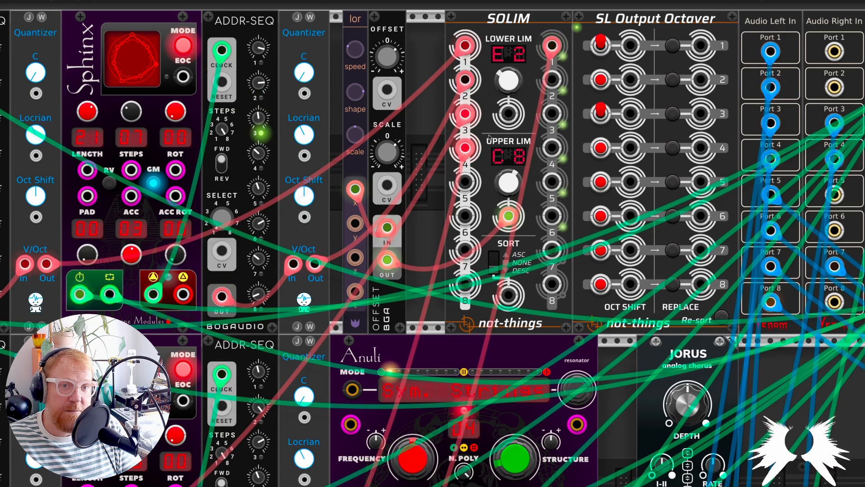
pyautogui.scroll(4, 661, 90)
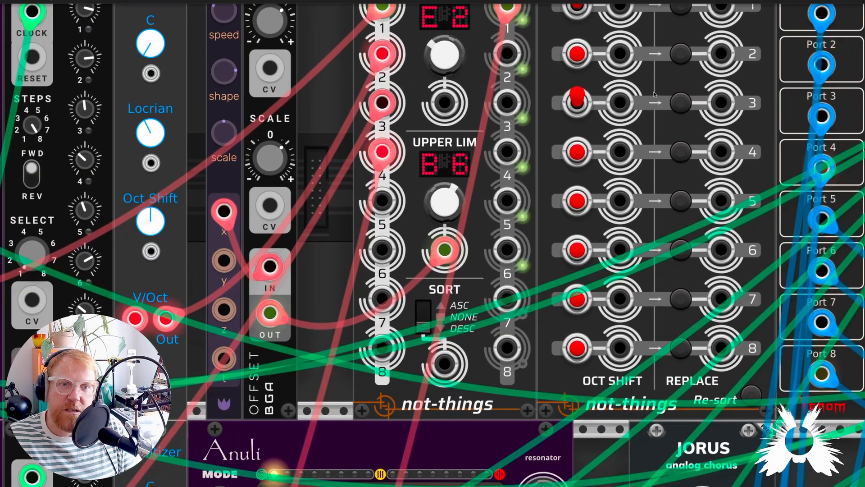
# Try an octave-up shift on channel 4 of the SL Output Octaver, and switch it back to no shift
pyautogui.scroll(3, 651, 99)
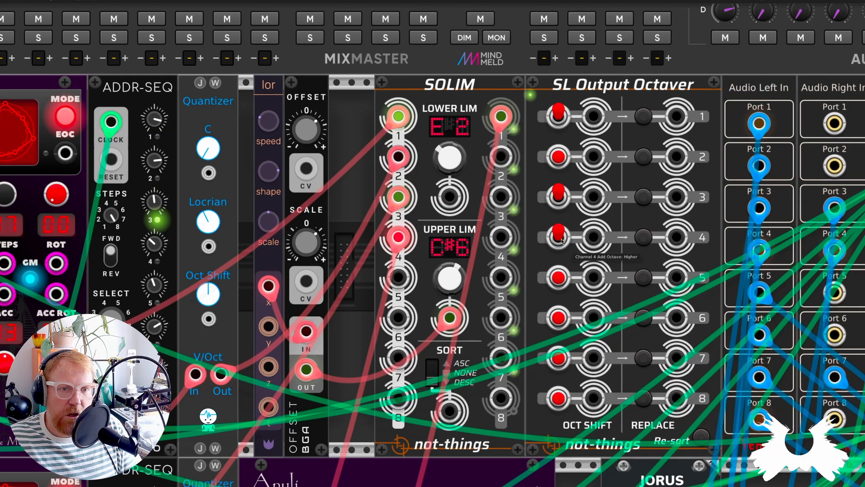
pyautogui.click(566, 242)
pyautogui.click(560, 241)
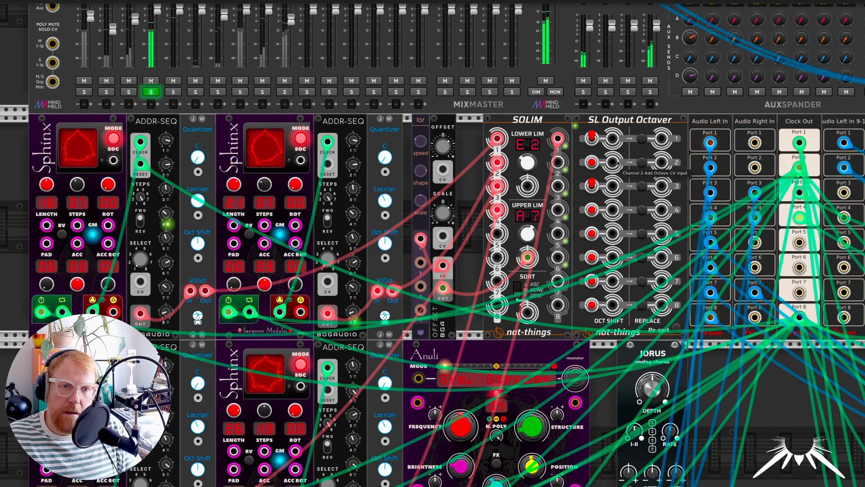
# Examine the Anuli resonator, its V/Oct input and Jorus chorus, and the Sphinx and ADDR-SEQ pairs driving it
pyautogui.scroll(-2, 482, 297)
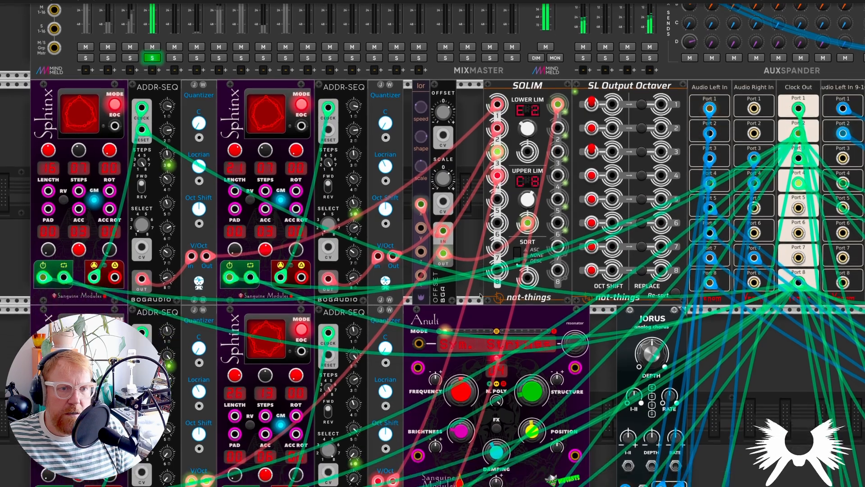
pyautogui.scroll(-2, 497, 303)
pyautogui.scroll(-4, 498, 305)
pyautogui.scroll(-2, 497, 305)
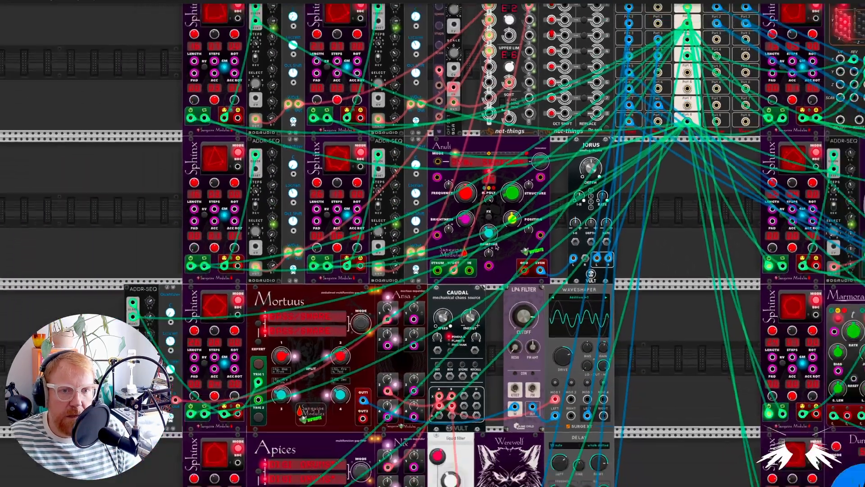
pyautogui.scroll(6, 497, 305)
pyautogui.scroll(2, 534, 265)
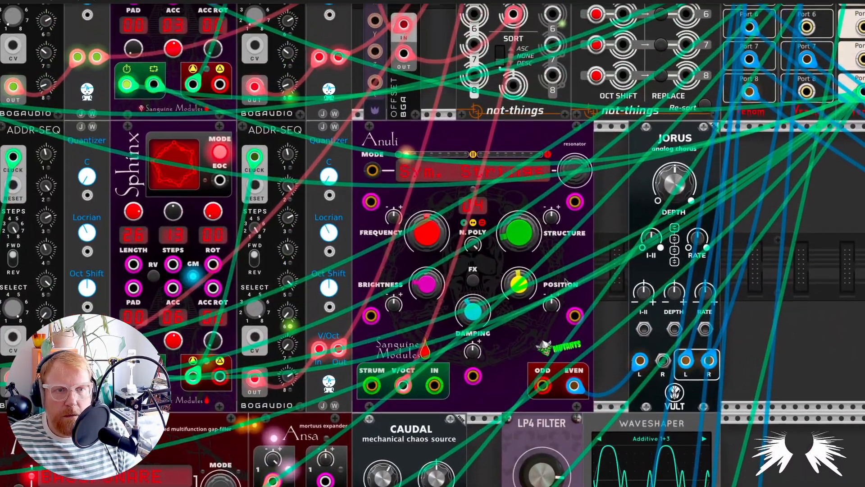
pyautogui.scroll(-4, 533, 264)
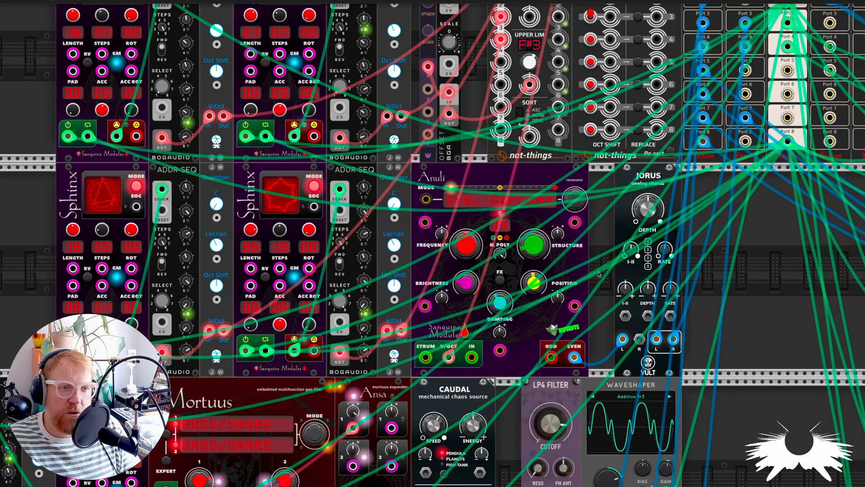
pyautogui.moveTo(363, 258)
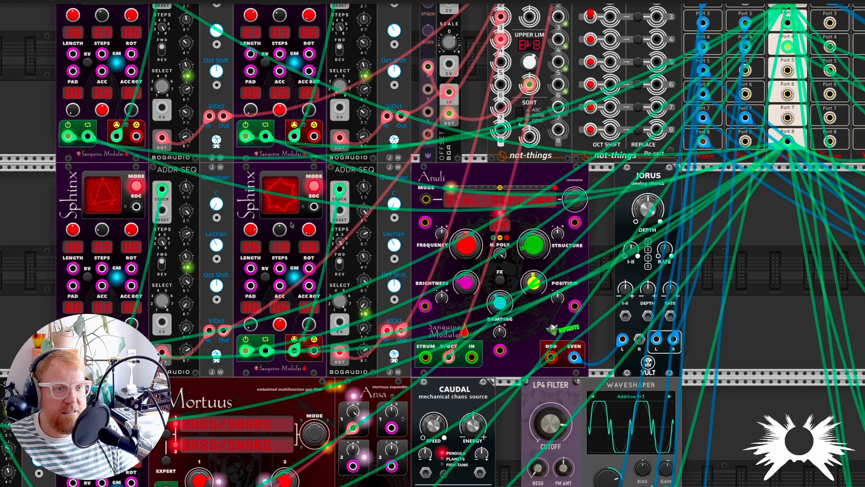
# Examine the SOLIM's upper limit knob and the modulation patched into it from the Offset module, together with the Anuli below
pyautogui.scroll(3, 534, 129)
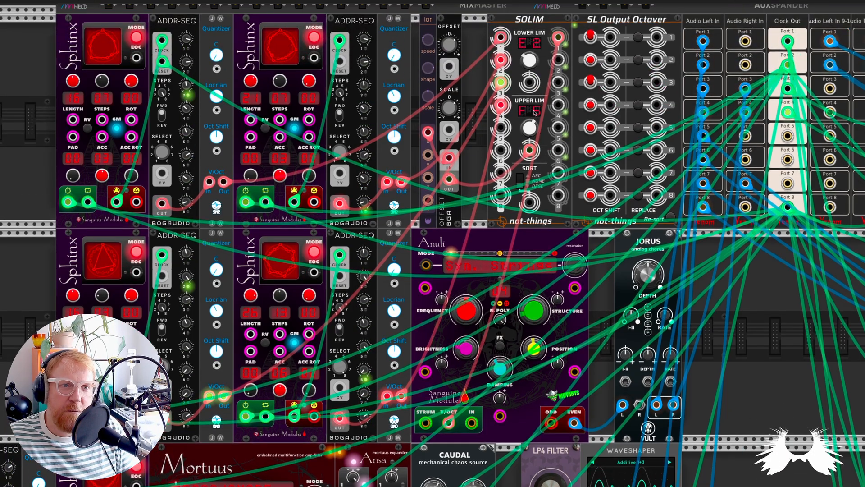
pyautogui.moveTo(530, 128)
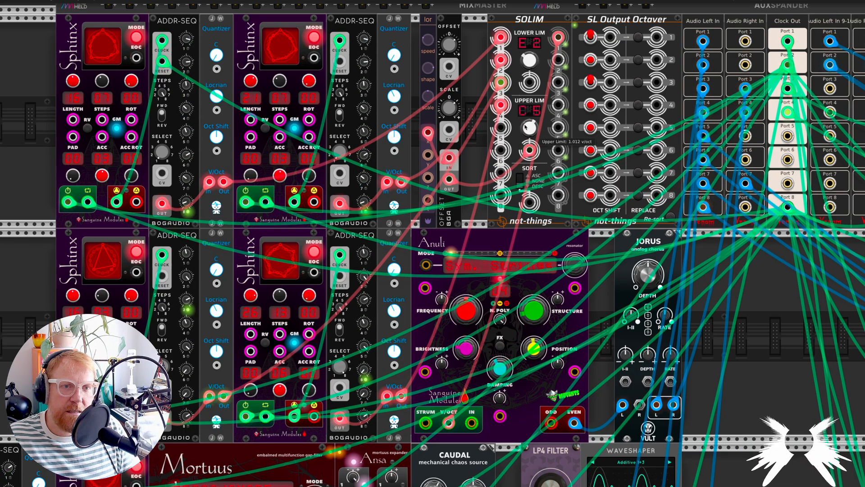
pyautogui.moveTo(534, 143)
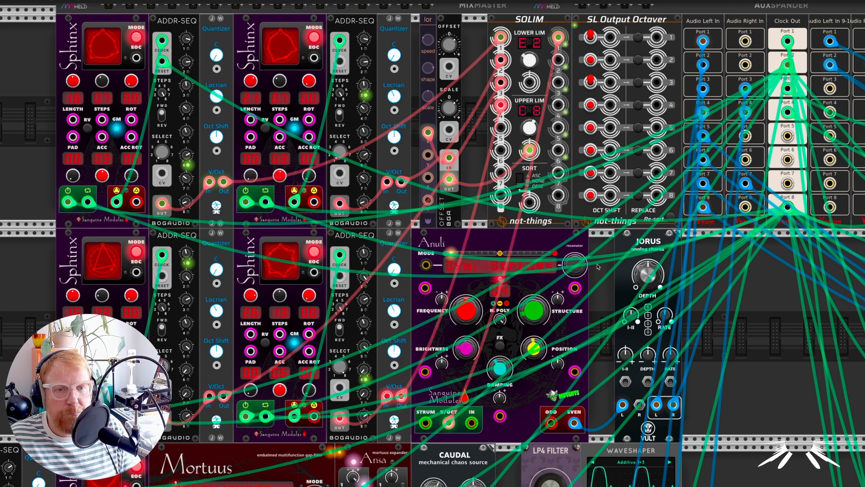
pyautogui.scroll(-1, 597, 267)
pyautogui.scroll(-3, 637, 286)
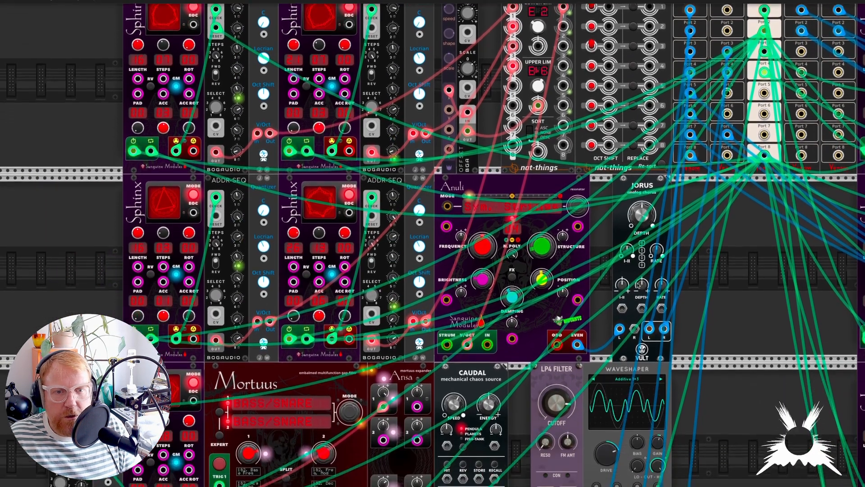
pyautogui.scroll(-1, 638, 285)
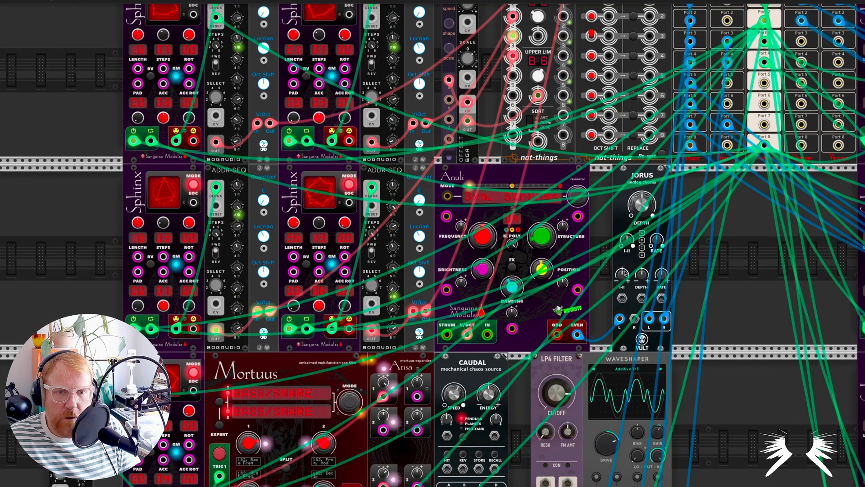
# Examine the MixMaster's soloed channel and the Sphinx, Anuli, Mortuus and Apices rows patched around the clock outputs below it
pyautogui.scroll(-2, 683, 345)
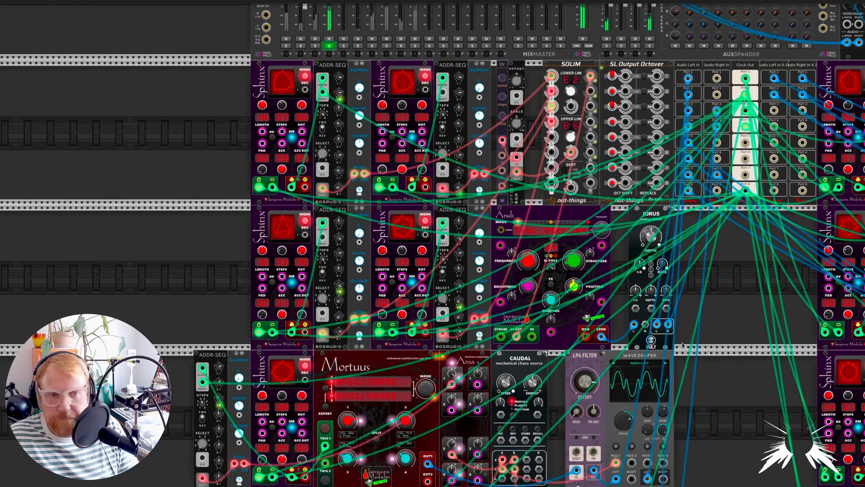
pyautogui.scroll(-2, 584, 241)
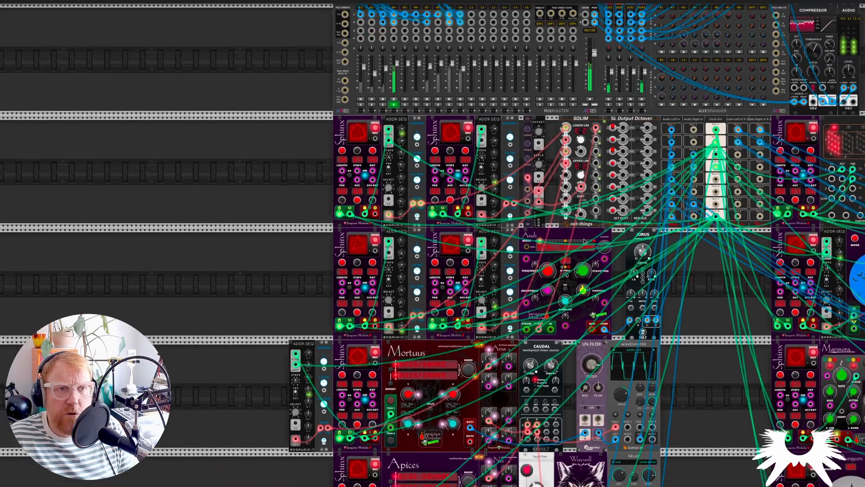
pyautogui.scroll(-2, 584, 241)
pyautogui.scroll(4, 537, 142)
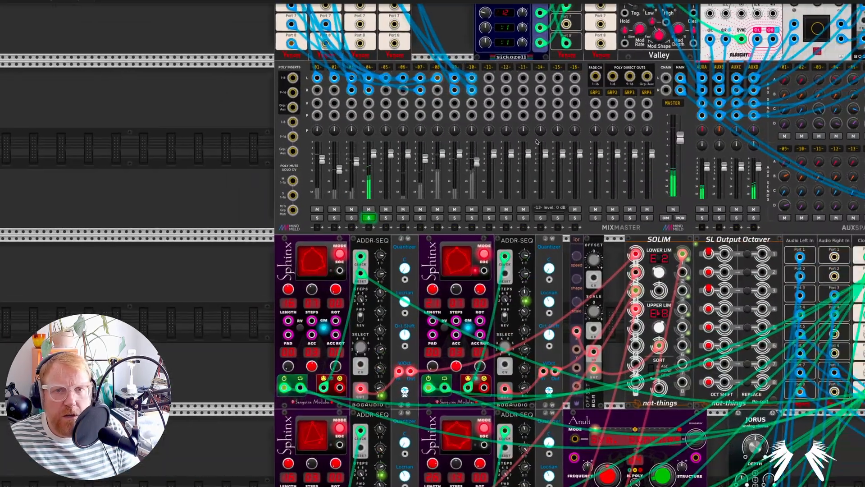
pyautogui.hscroll(3, 536, 142)
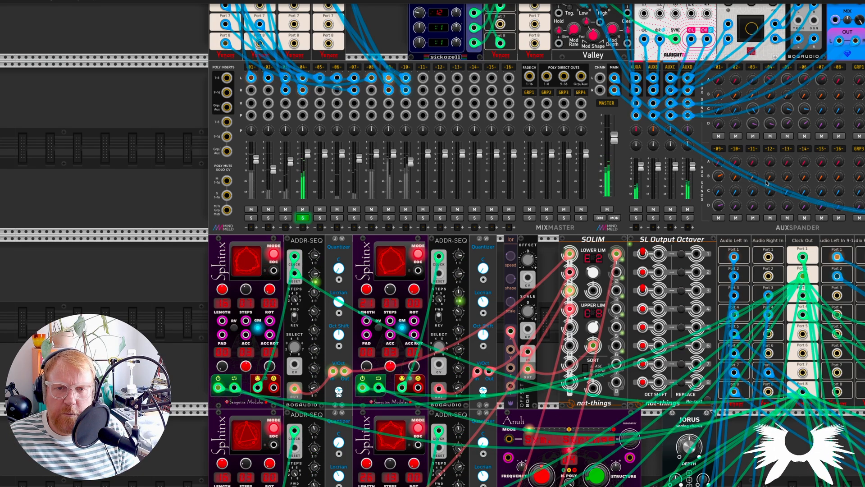
pyautogui.scroll(-2, 735, 195)
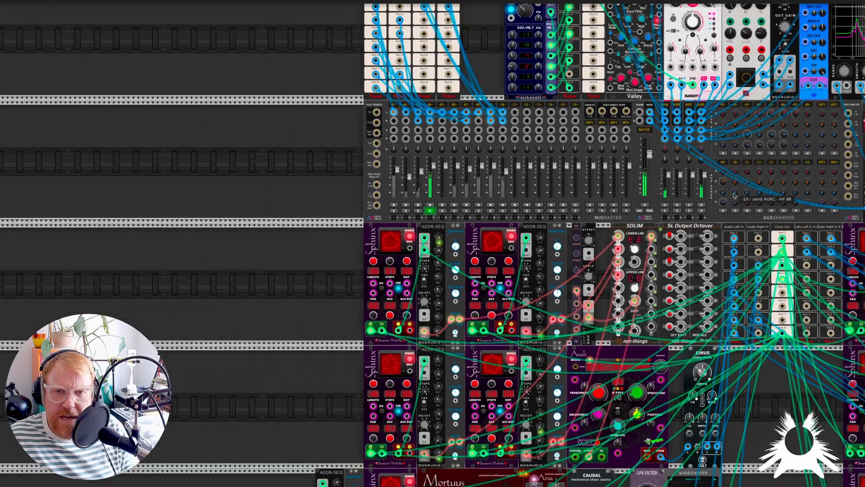
pyautogui.scroll(-5, 737, 197)
pyautogui.hscroll(2, 740, 201)
pyautogui.hscroll(4, 740, 200)
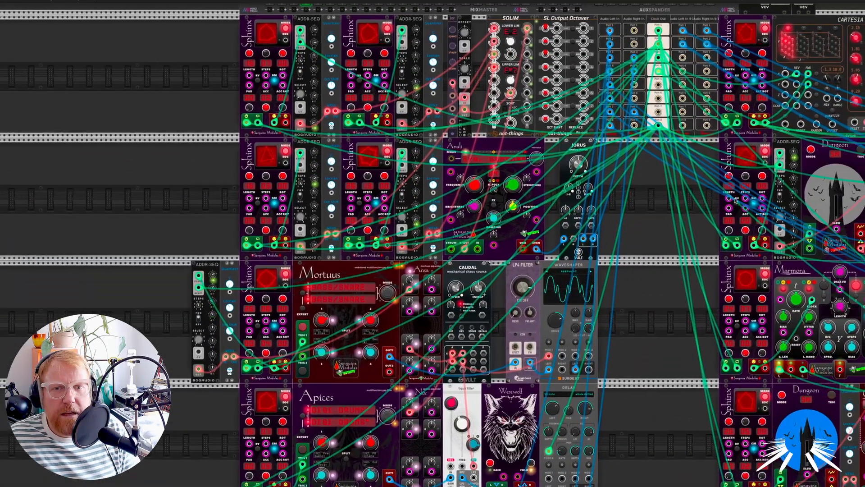
# Solo channels 5 and 6 on the MixMaster and clear the solos on channels 1 to 4
pyautogui.scroll(2, 631, 205)
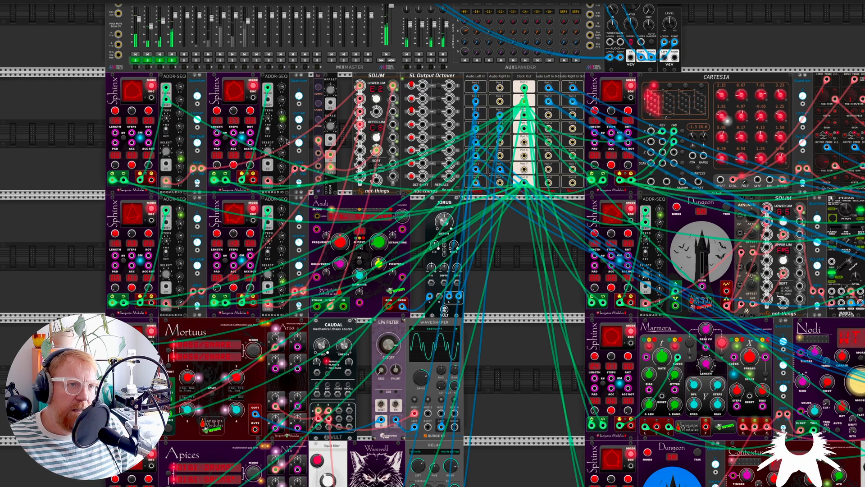
pyautogui.hscroll(7, 478, 269)
pyautogui.scroll(-5, 478, 269)
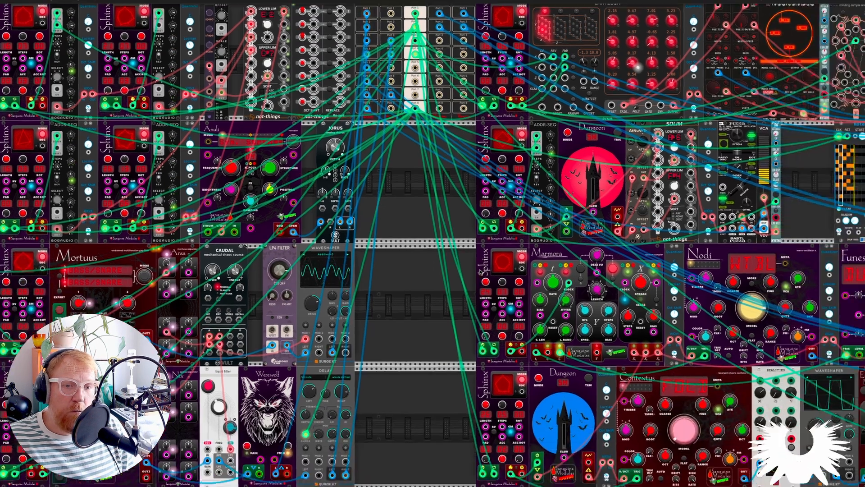
pyautogui.hscroll(8, 501, 280)
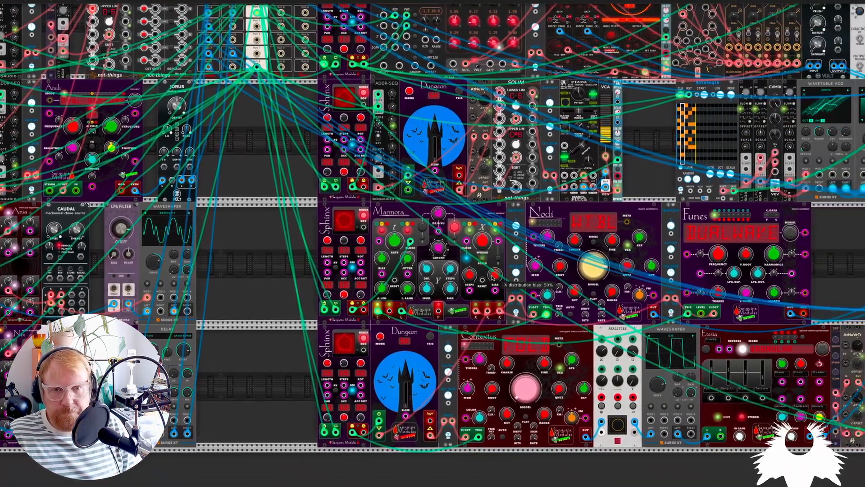
pyautogui.scroll(7, 527, 316)
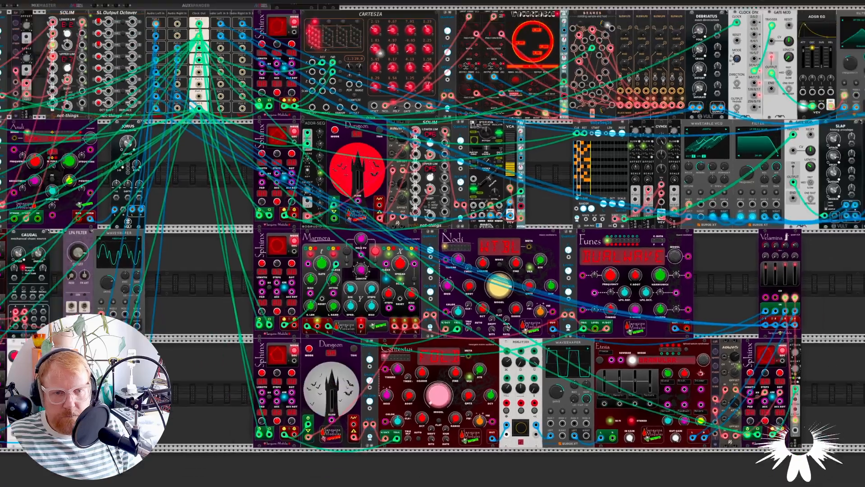
pyautogui.hscroll(-11, 319, 213)
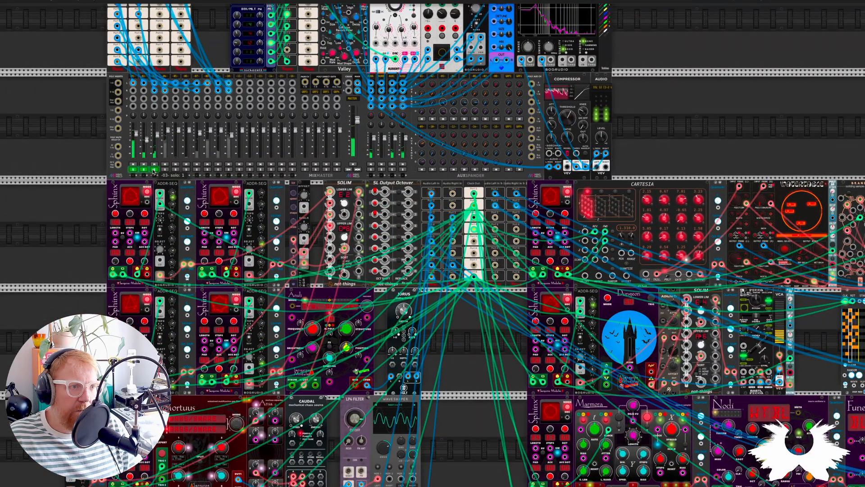
pyautogui.click(145, 171)
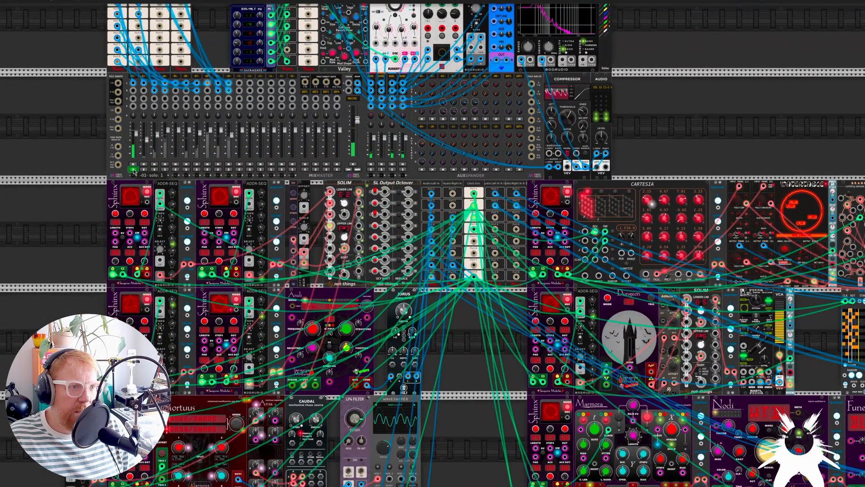
pyautogui.click(187, 169)
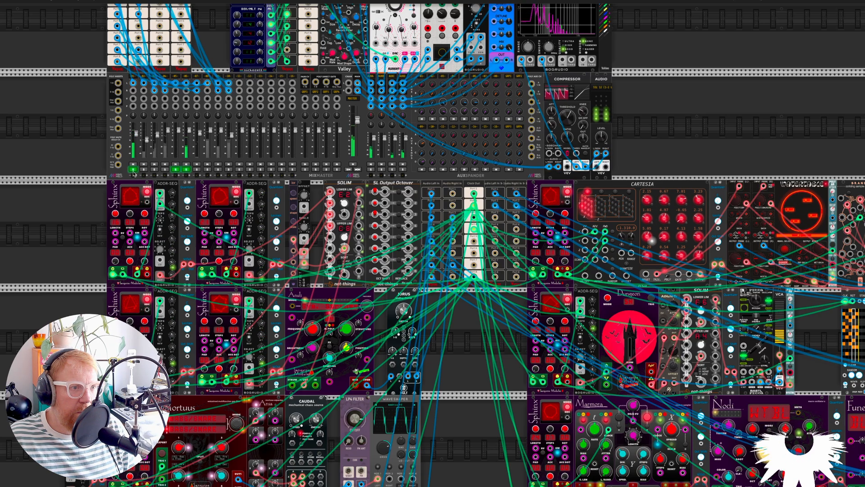
pyautogui.click(133, 170)
# Examine the Marmora random sampler with the Sphinx clocking it and the Nodi oscillator it drives through a quantizer
pyautogui.scroll(-5, 449, 302)
pyautogui.hscroll(10, 451, 303)
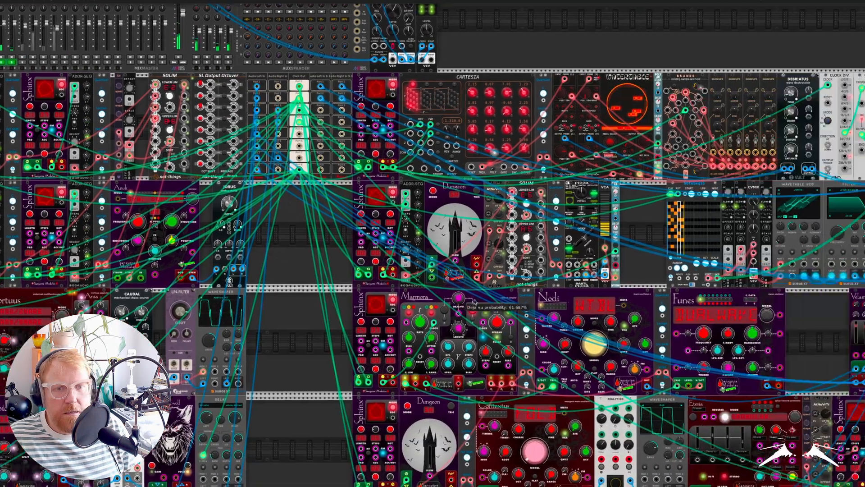
pyautogui.scroll(-1, 475, 302)
pyautogui.scroll(5, 474, 301)
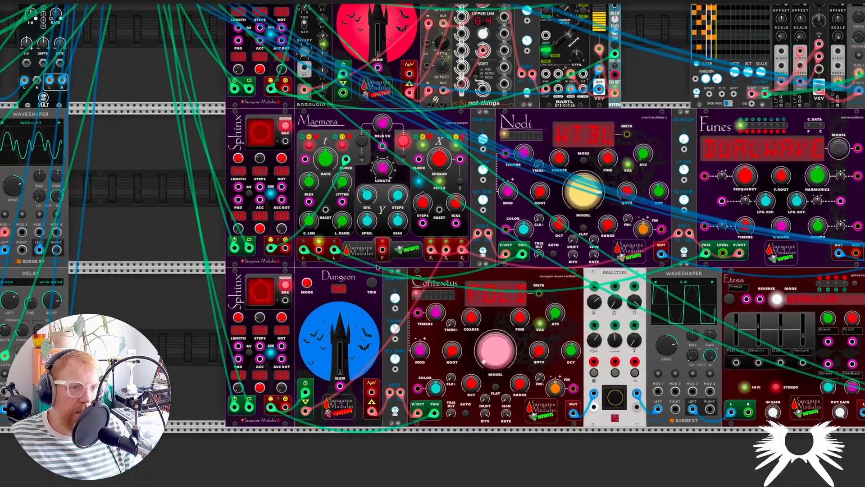
pyautogui.scroll(4, 364, 168)
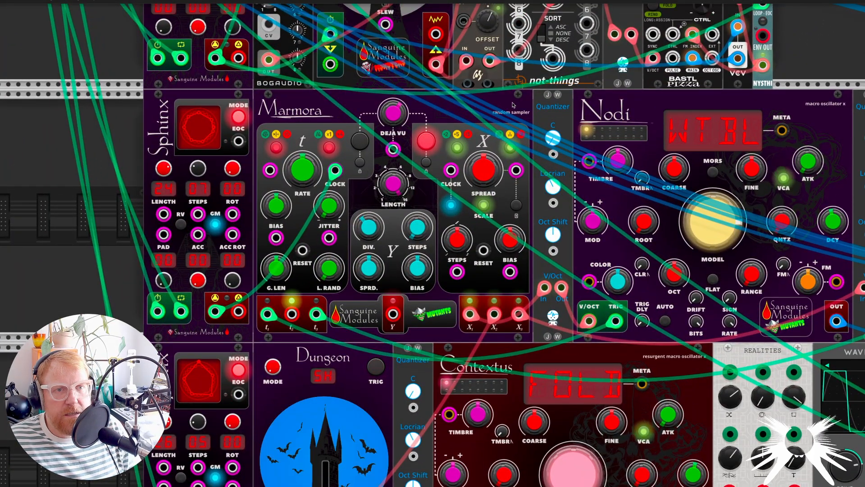
pyautogui.scroll(-2, 400, 165)
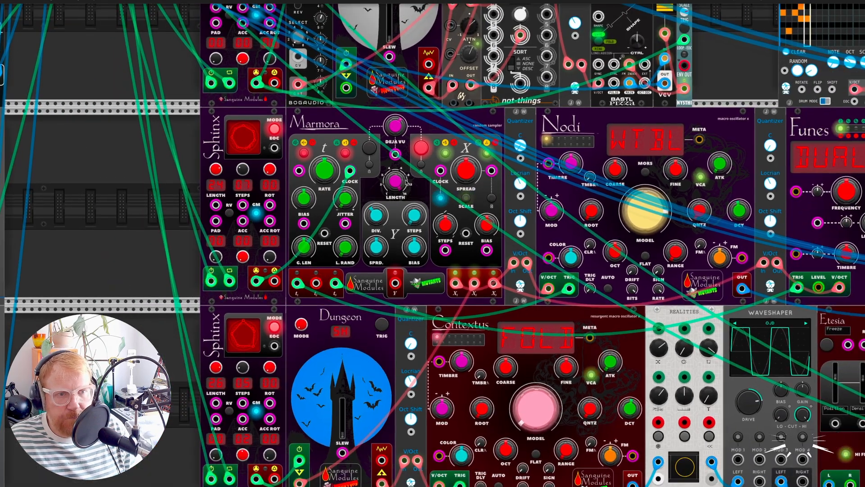
# Search the module browser for "random", clear the search, and return to the patch without adding a module
pyautogui.rightClick(107, 235)
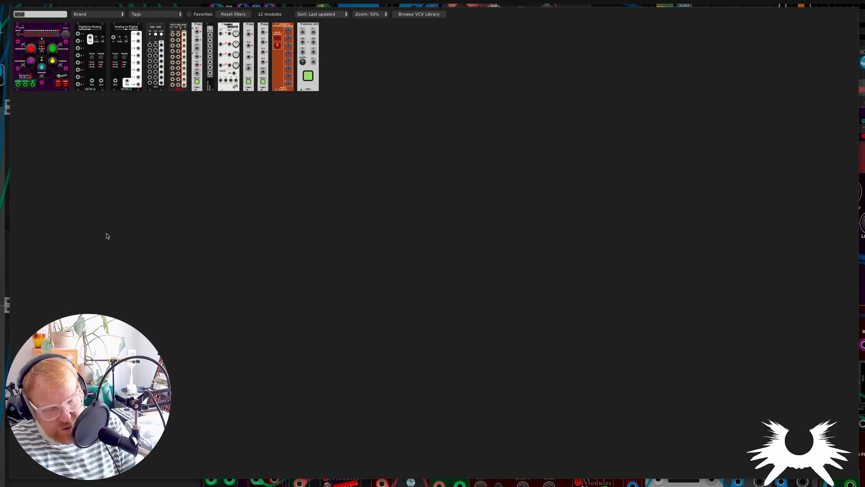
pyautogui.write('random')
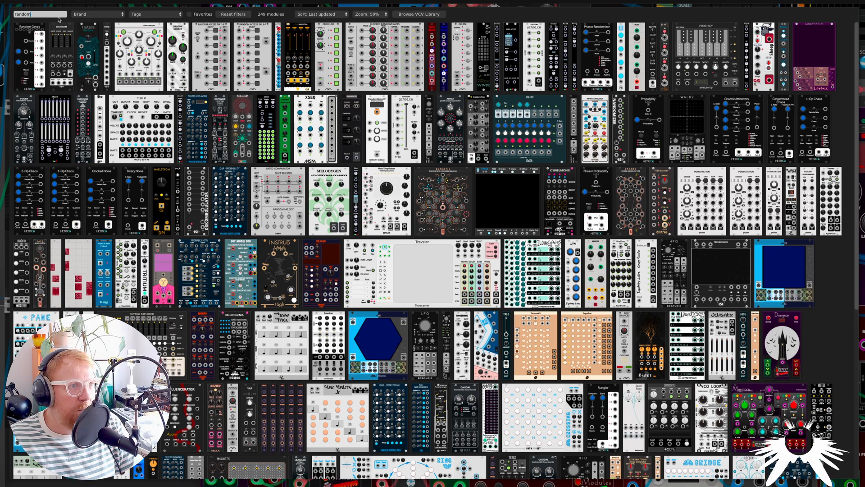
pyautogui.hotkey('ctrl', 'a')
pyautogui.press('BackSpace')
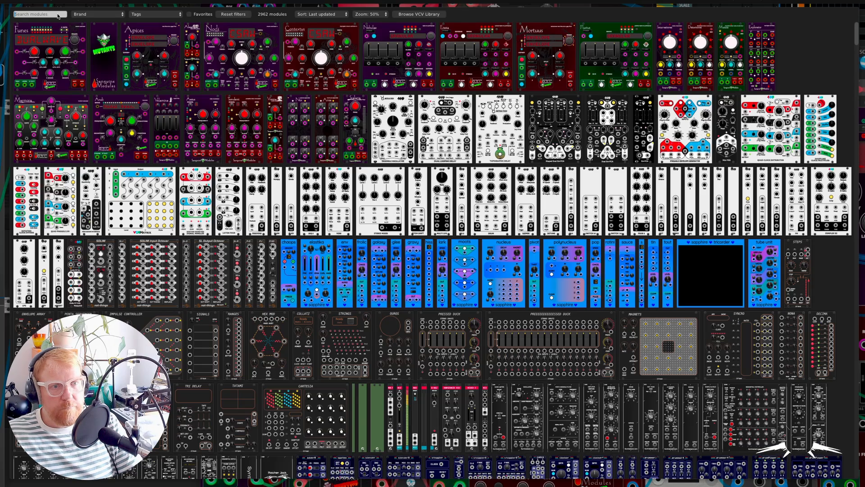
pyautogui.press('Escape')
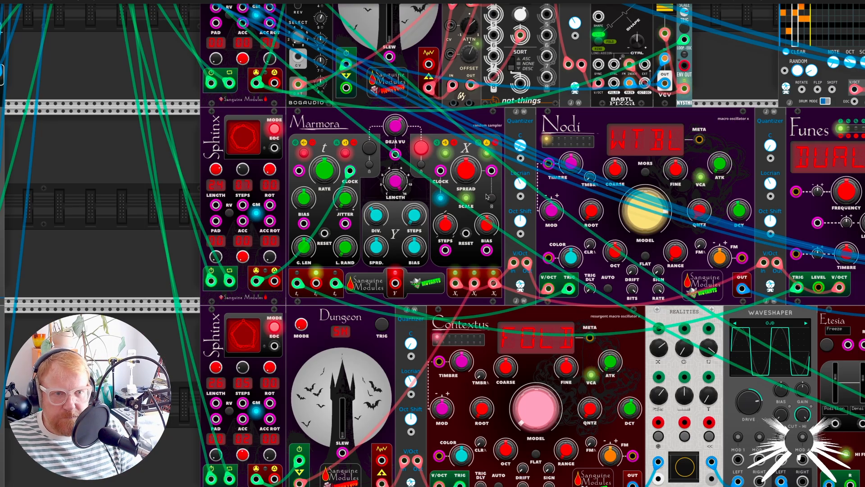
# Examine Marmora's t, X and Y sections and the cables from its outputs to the Nodi, Funes and Dungeon modules
pyautogui.scroll(3, 362, 291)
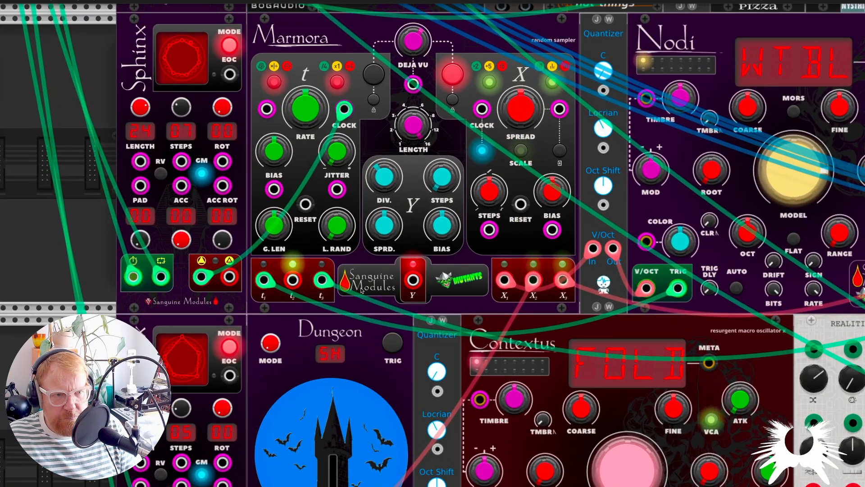
pyautogui.scroll(1, 362, 291)
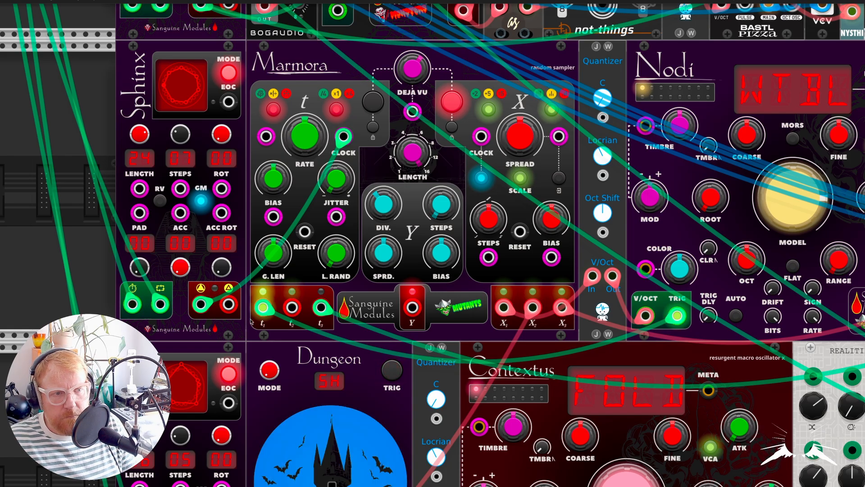
pyautogui.scroll(-2, 356, 346)
pyautogui.scroll(-3, 356, 345)
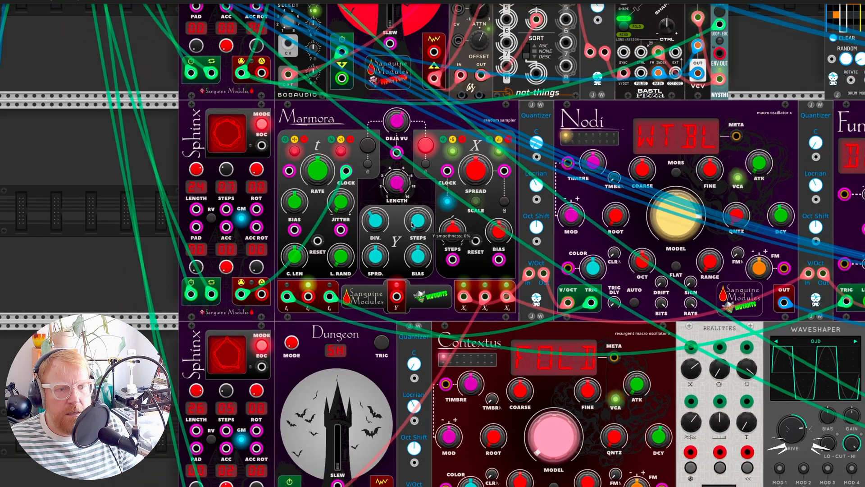
pyautogui.scroll(-3, 412, 228)
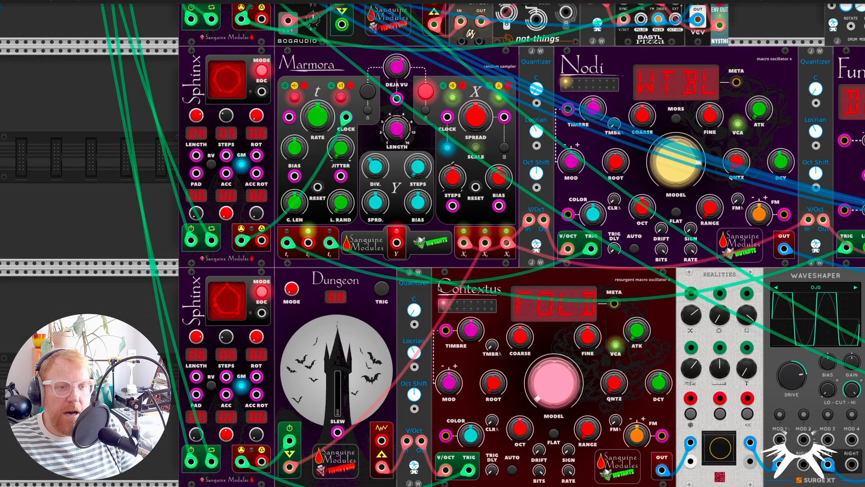
pyautogui.scroll(-2, 370, 293)
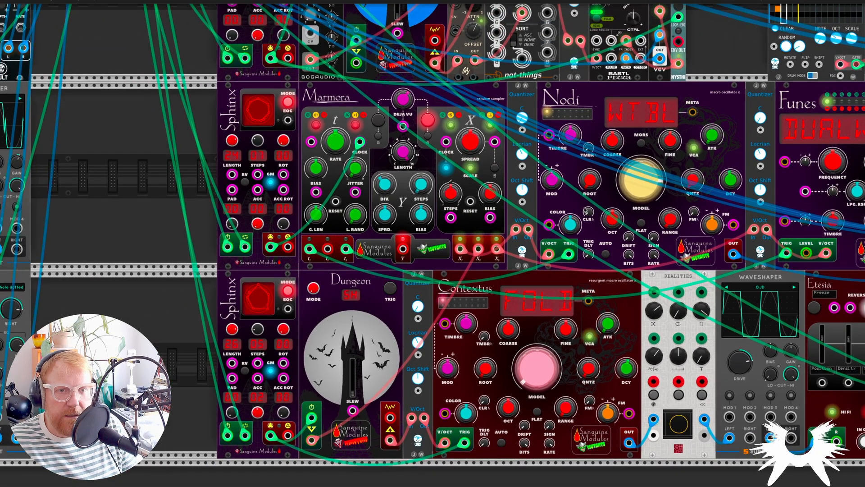
pyautogui.hscroll(3, 542, 229)
pyautogui.hscroll(2, 542, 229)
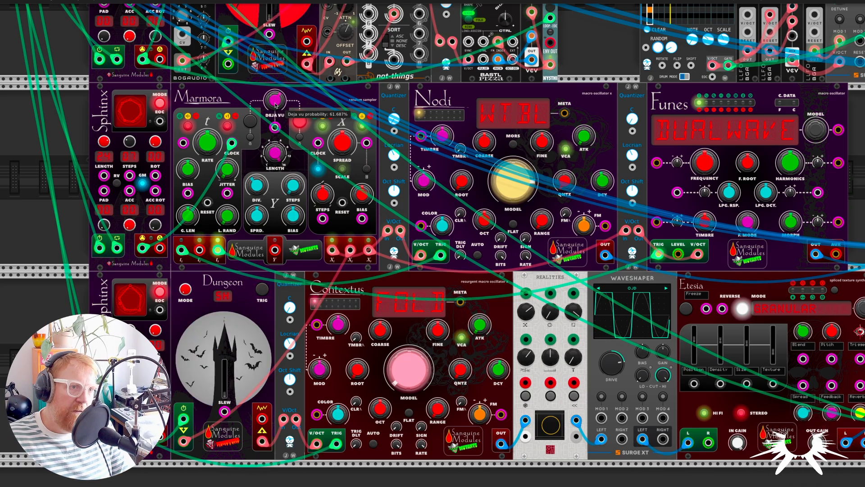
# Turn Marmora's Déjà Vu probability down to 0%, and reset the knob to its default
pyautogui.moveTo(275, 100); pyautogui.dragTo(275, 252)
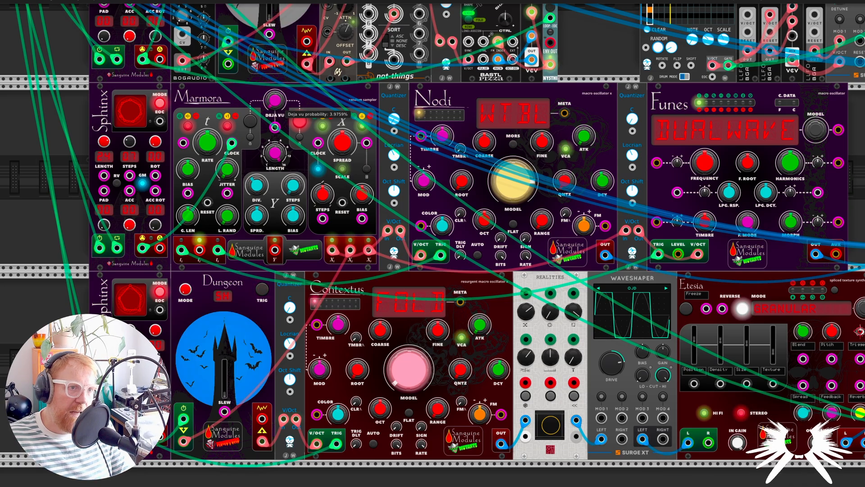
pyautogui.doubleClick(275, 103)
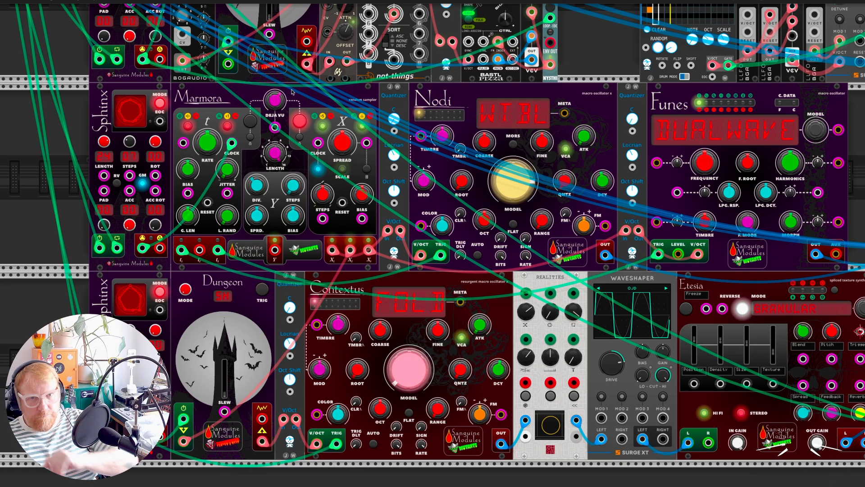
pyautogui.moveTo(354, 254)
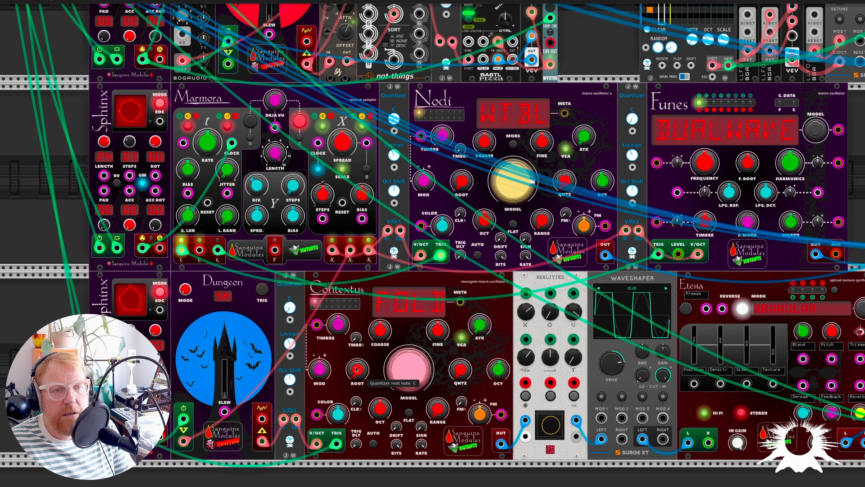
# Examine the overall patch layout, and the Dungeon-driven Contextus voice with its model setting, Realities, Waveshaper and Etesia chain
pyautogui.scroll(-4, 354, 368)
pyautogui.hscroll(-3, 354, 369)
pyautogui.scroll(2, 354, 368)
pyautogui.scroll(3, 354, 368)
pyautogui.hscroll(-1, 354, 368)
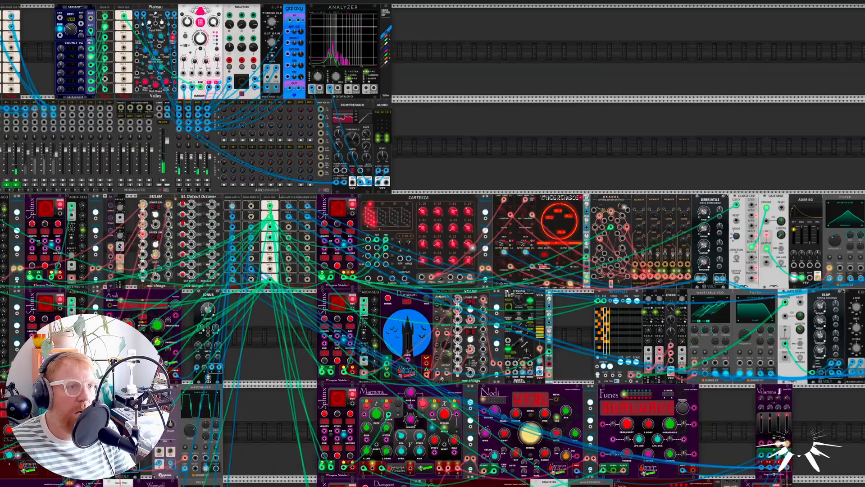
pyautogui.scroll(-6, 264, 310)
pyautogui.hscroll(4, 263, 310)
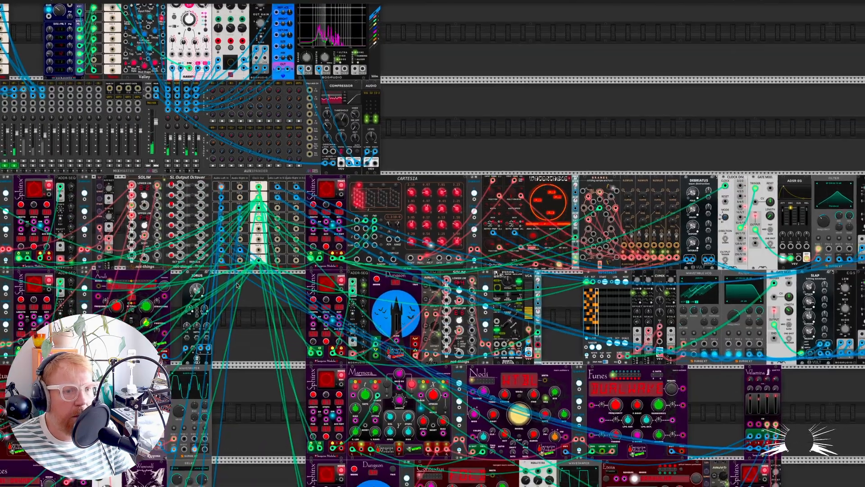
pyautogui.scroll(2, 263, 310)
pyautogui.scroll(2, 264, 310)
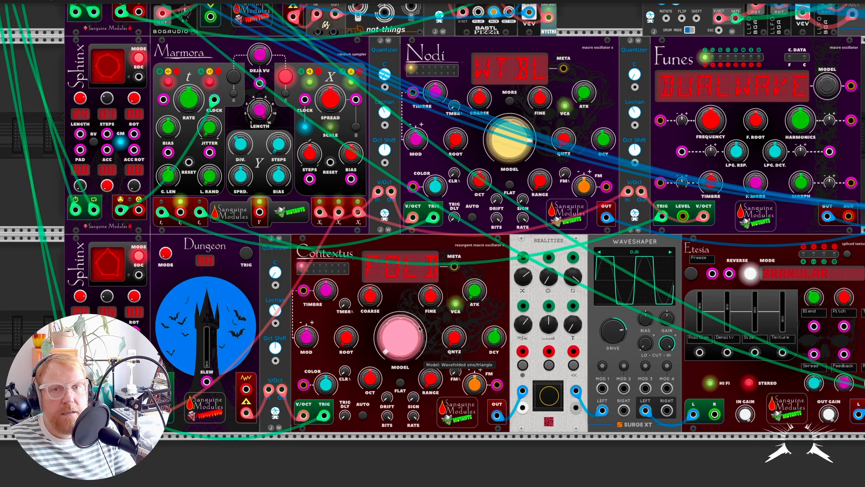
# Search the module browser for "conte" to look up Contextus, and return to the patch without adding a module
pyautogui.scroll(-1, 420, 329)
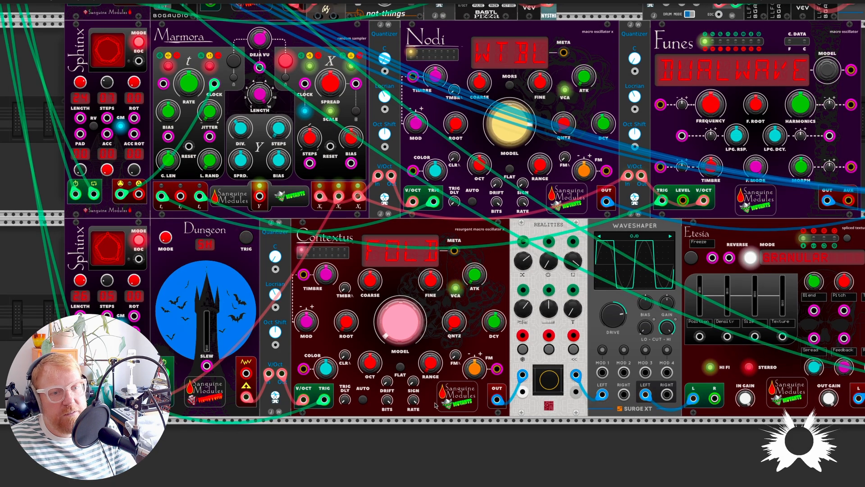
pyautogui.rightClick(407, 447)
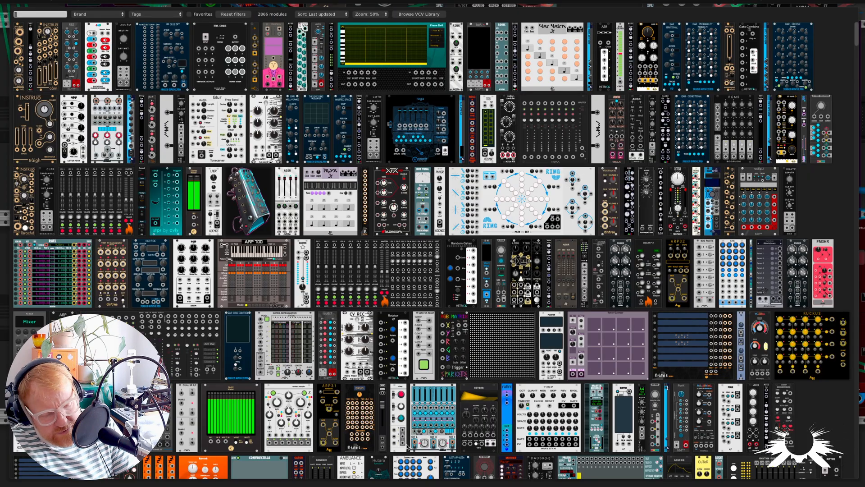
pyautogui.write('conte')
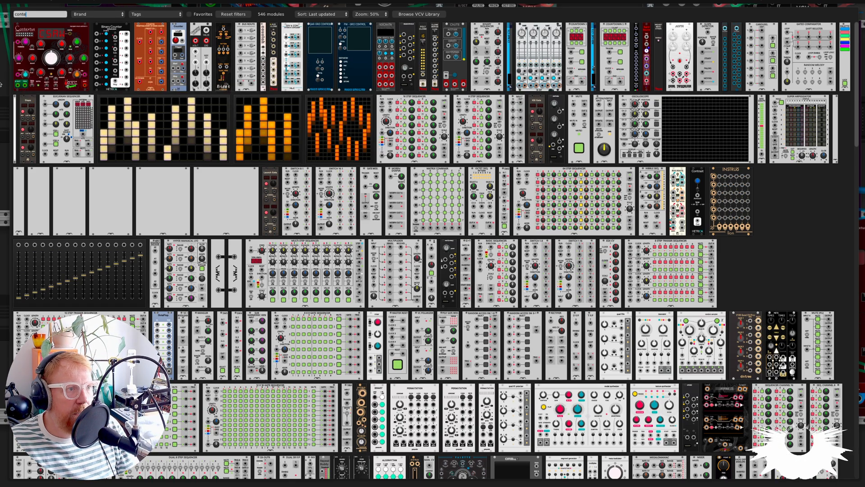
pyautogui.click(50, 57)
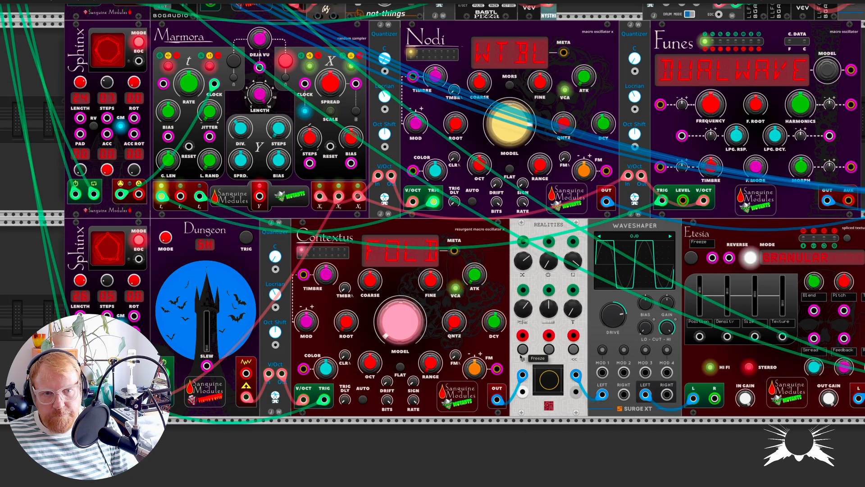
# Search the module browser for "etesa", place an extra Etesia below the bottom row, and remove it again
pyautogui.hscroll(2, 453, 303)
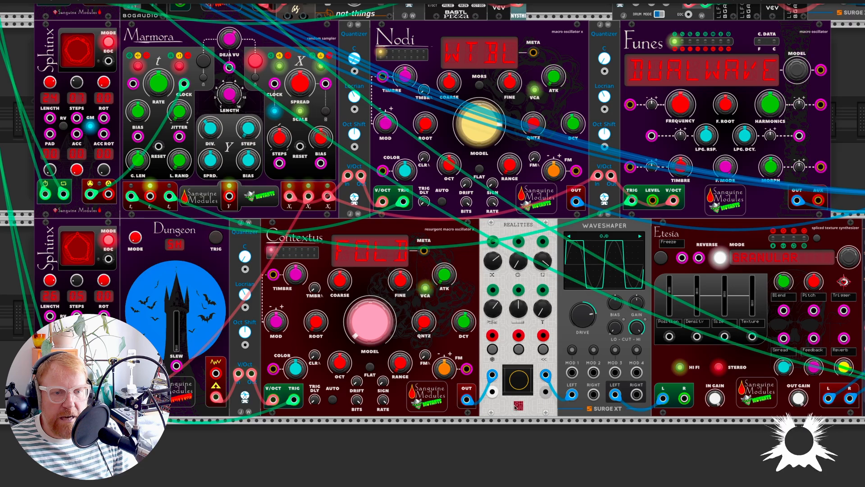
pyautogui.hscroll(5, 530, 391)
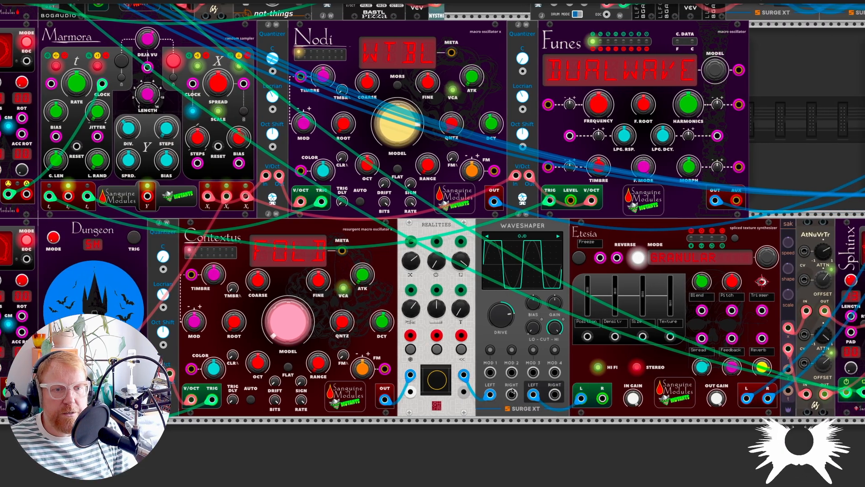
pyautogui.hscroll(5, 532, 383)
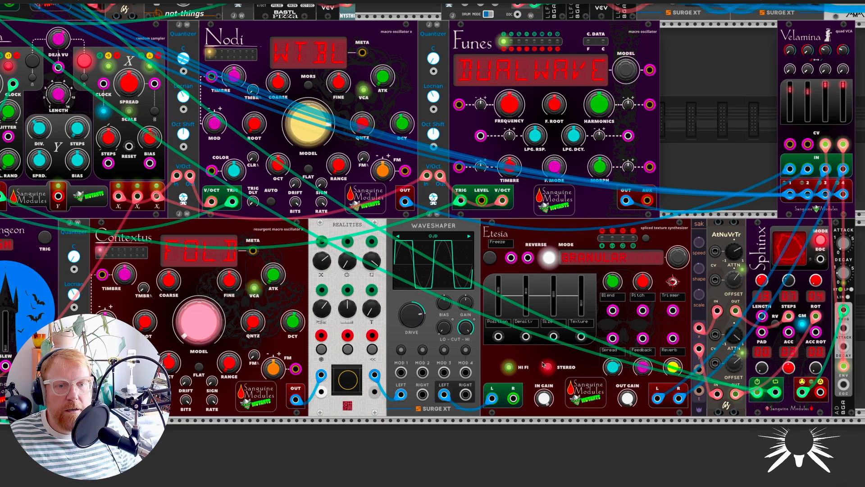
pyautogui.rightClick(554, 447)
pyautogui.write('etes')
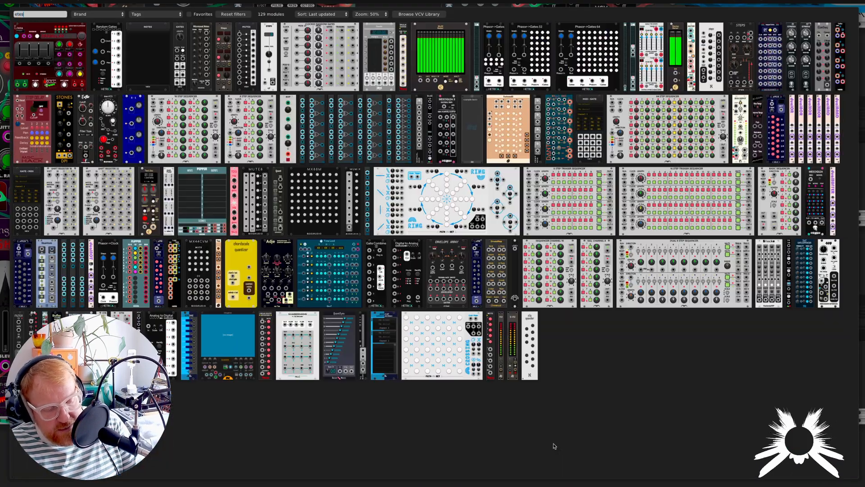
pyautogui.write('a')
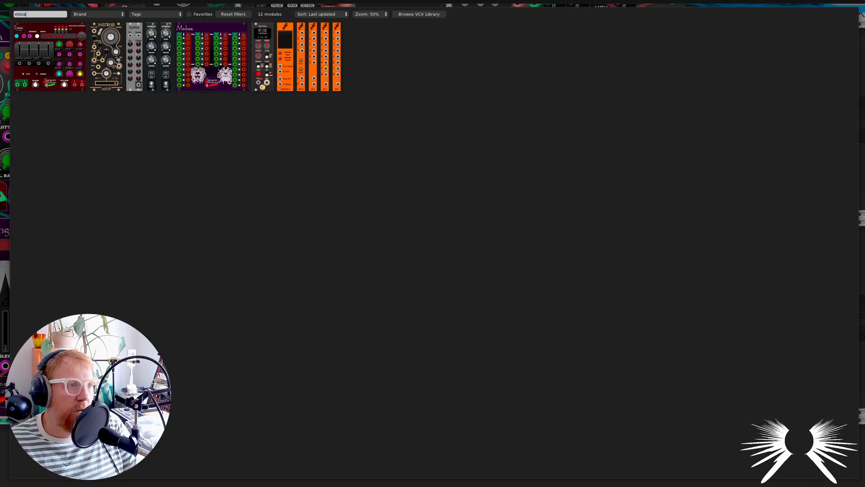
pyautogui.click(50, 57)
pyautogui.scroll(-3, 510, 318)
pyautogui.scroll(-2, 509, 319)
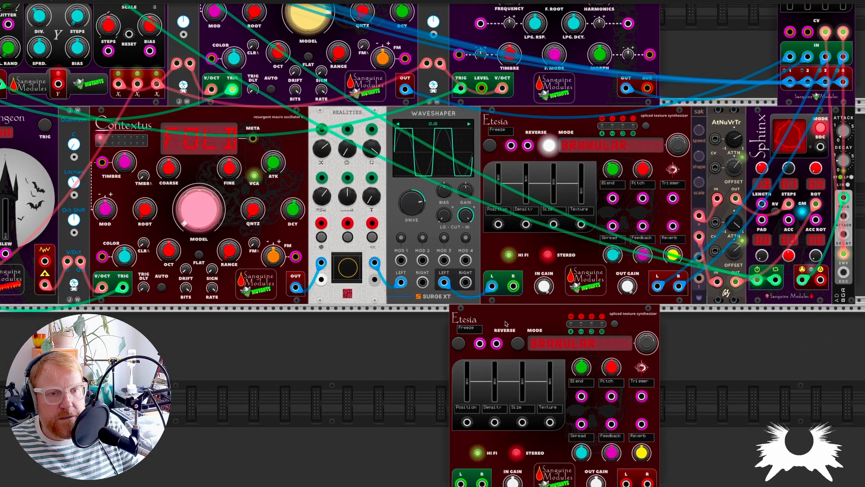
pyautogui.press('Return')
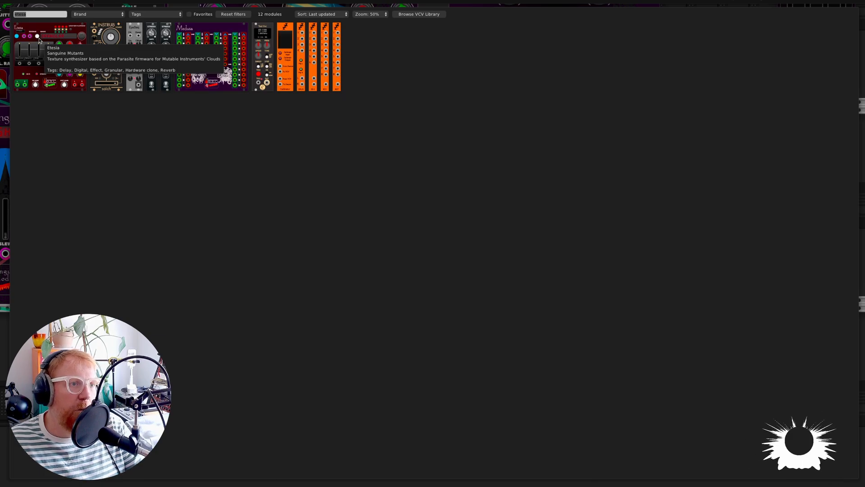
pyautogui.press('Escape')
# Examine the modulation chain from Sakarya through AtNuVrTr into Sphinx, and the envelope cables running up to Velamina
pyautogui.hscroll(5, 618, 230)
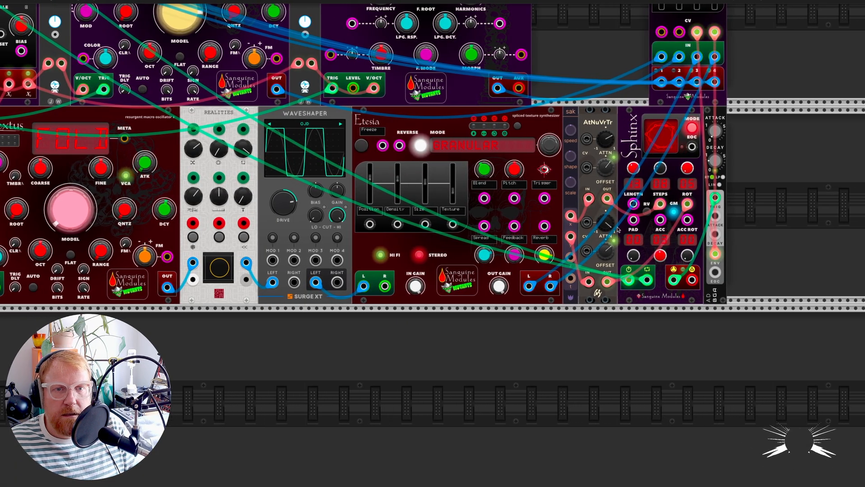
pyautogui.scroll(3, 618, 230)
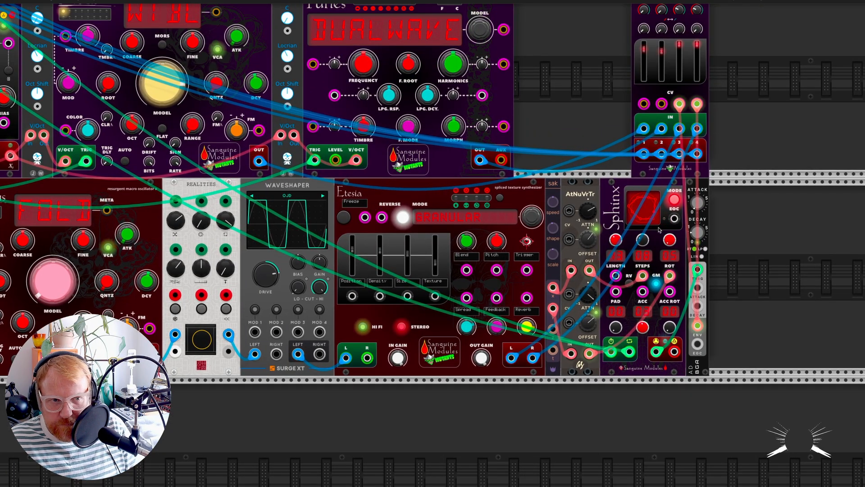
pyautogui.moveTo(590, 270); pyautogui.dragTo(643, 276)
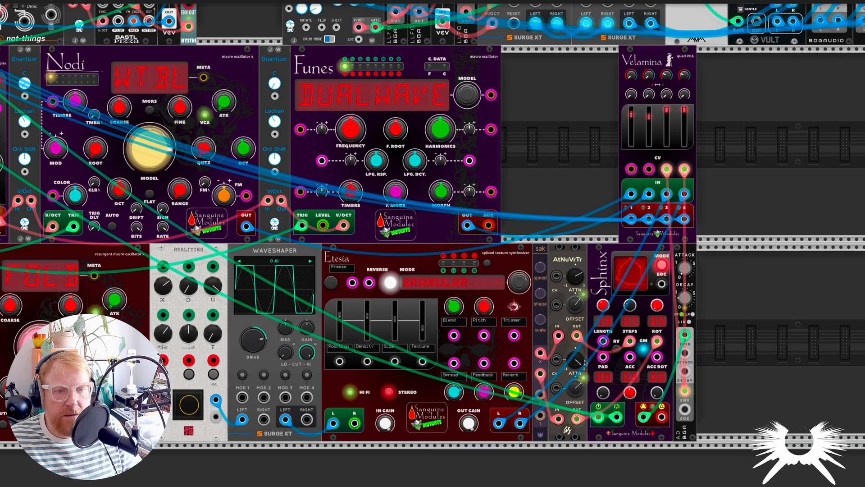
pyautogui.scroll(-3, 547, 371)
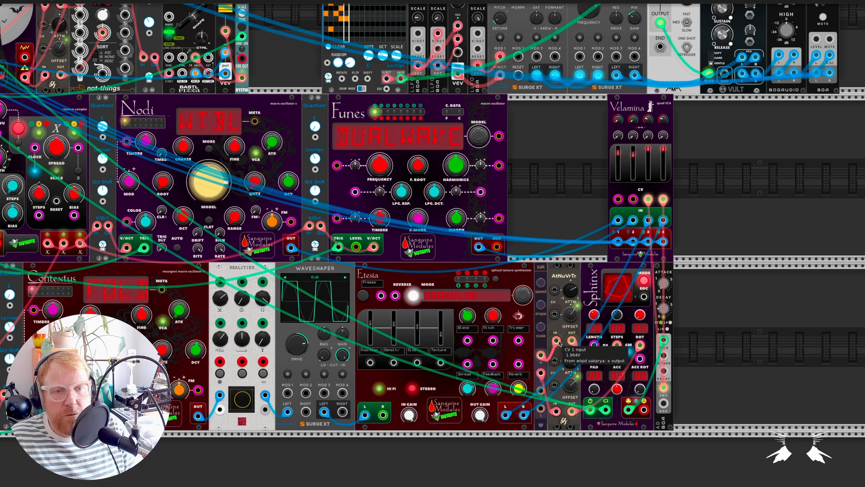
pyautogui.scroll(4, 545, 329)
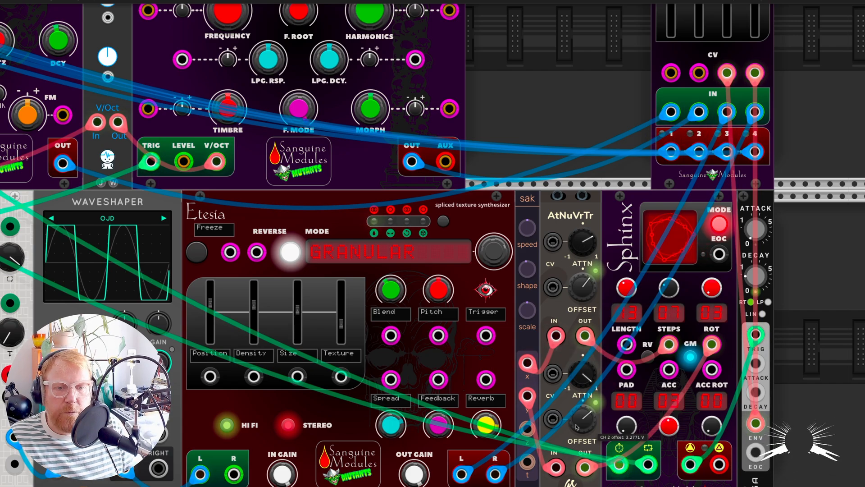
pyautogui.scroll(-3, 576, 443)
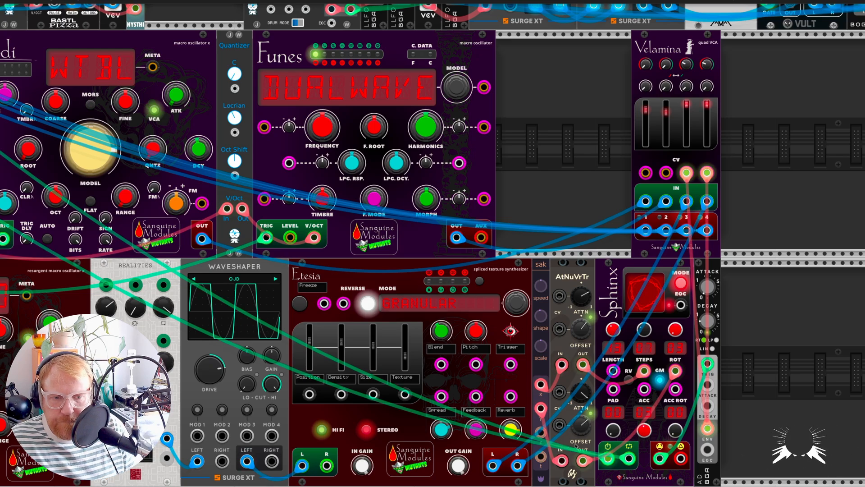
pyautogui.scroll(-1, 576, 445)
pyautogui.rightClick(571, 271)
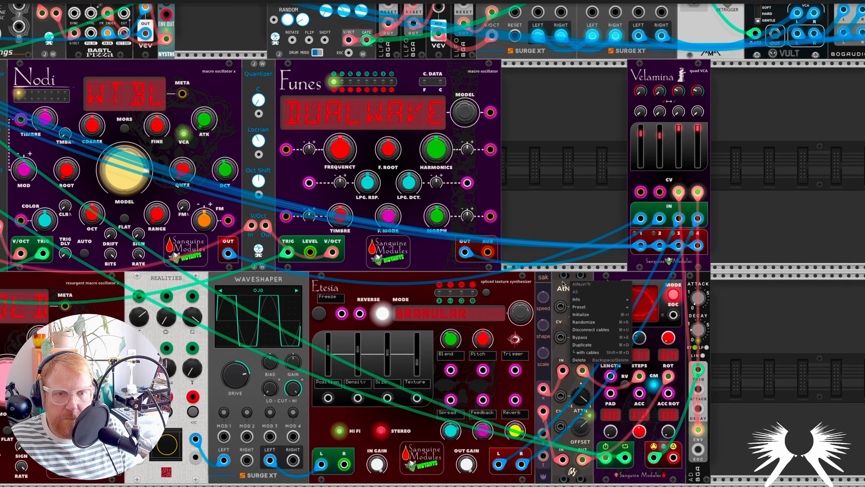
pyautogui.click(562, 287)
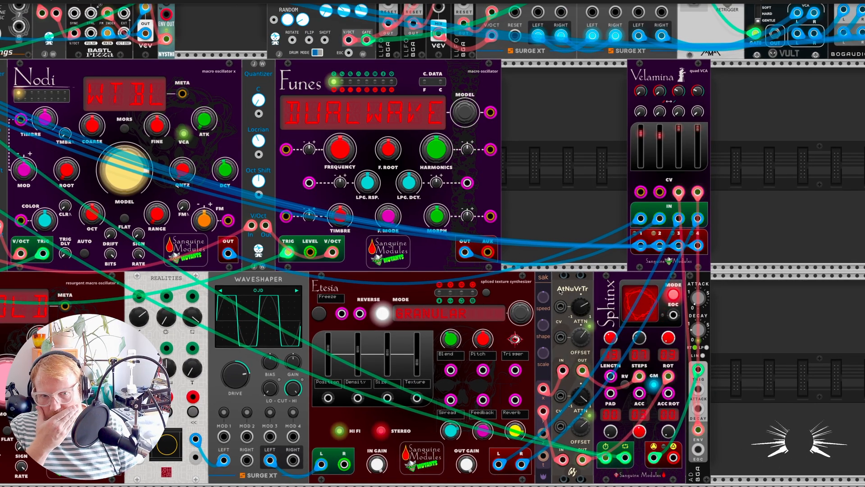
pyautogui.scroll(-4, 562, 291)
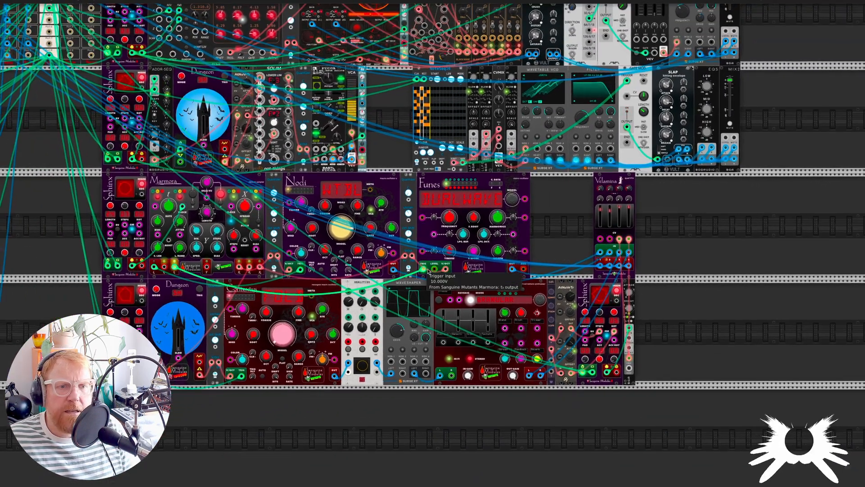
# Look up the Velamina quad VCA by searching the module browser for "velam", and return without adding a module
pyautogui.moveTo(108, 279); pyautogui.dragTo(265, 343)
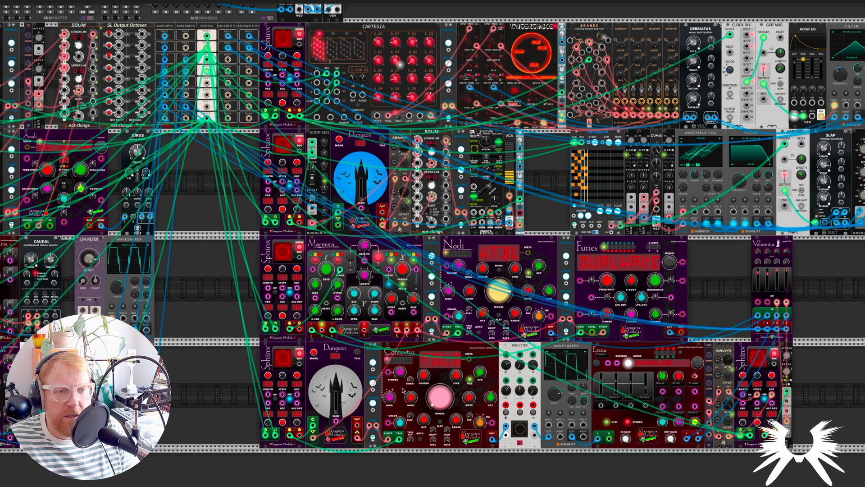
pyautogui.scroll(-1, 440, 398)
pyautogui.scroll(2, 428, 382)
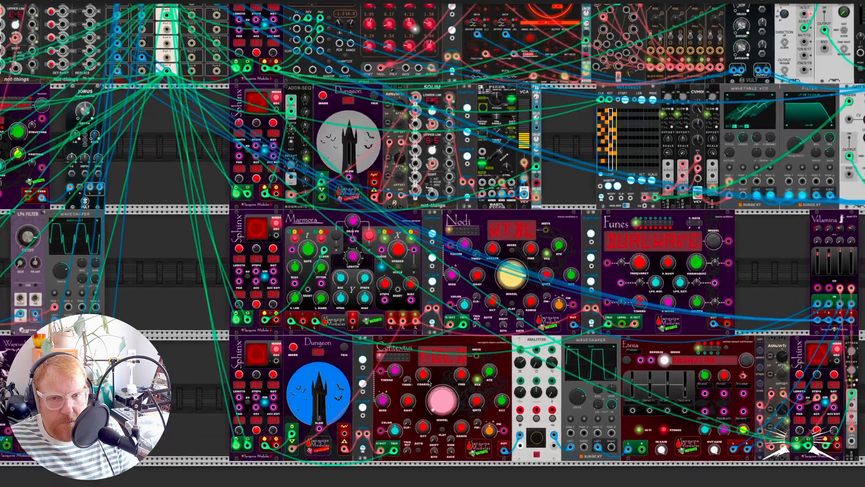
pyautogui.moveTo(858, 267); pyautogui.dragTo(725, 321)
pyautogui.scroll(5, 725, 322)
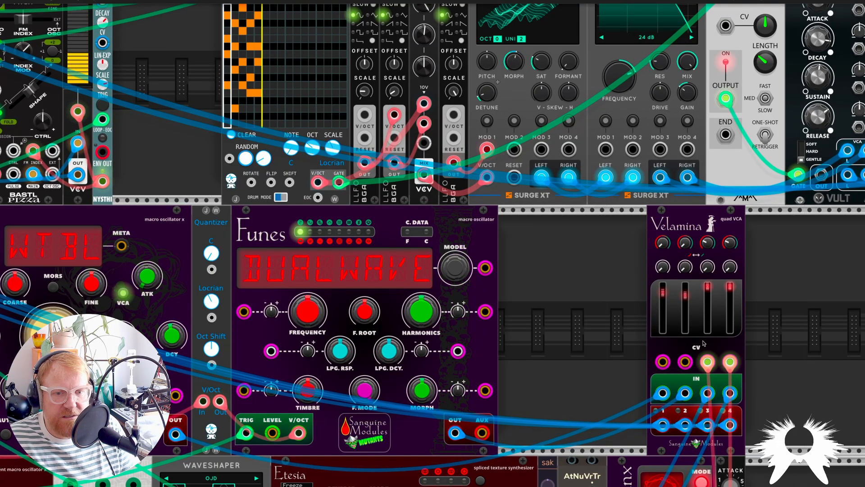
pyautogui.rightClick(621, 285)
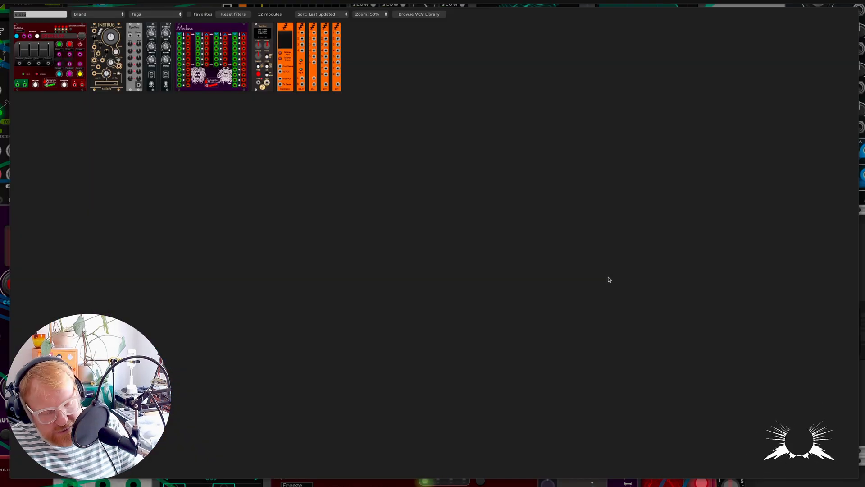
pyautogui.write('velam')
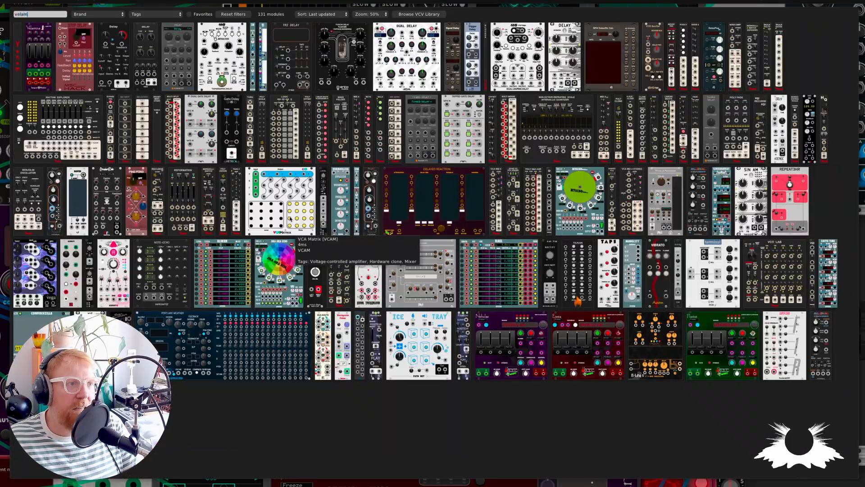
pyautogui.click(25, 57)
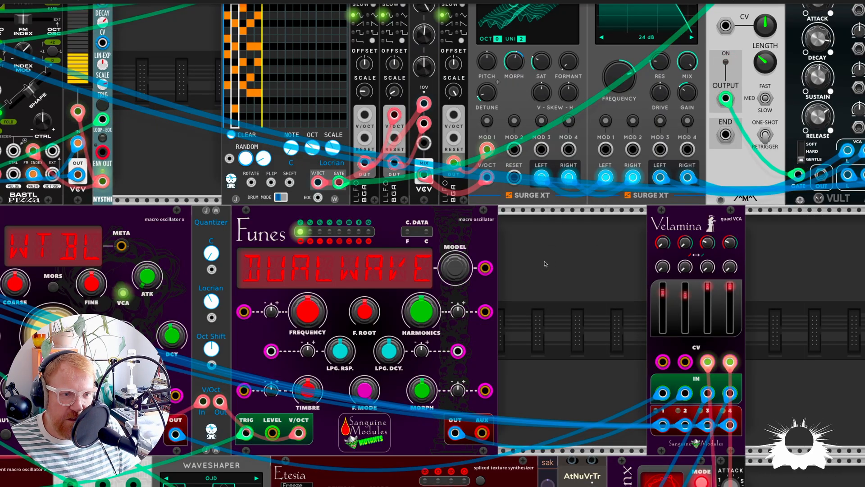
# Examine the Dungeon-driven Pizza voice with its AtNuVrTr, Solim and quantizer chain, including Pizza's FM Index, Index Mod and Shape controls
pyautogui.keyDown('ctrl'); pyautogui.scroll(-4, 545, 264); pyautogui.keyUp('ctrl')
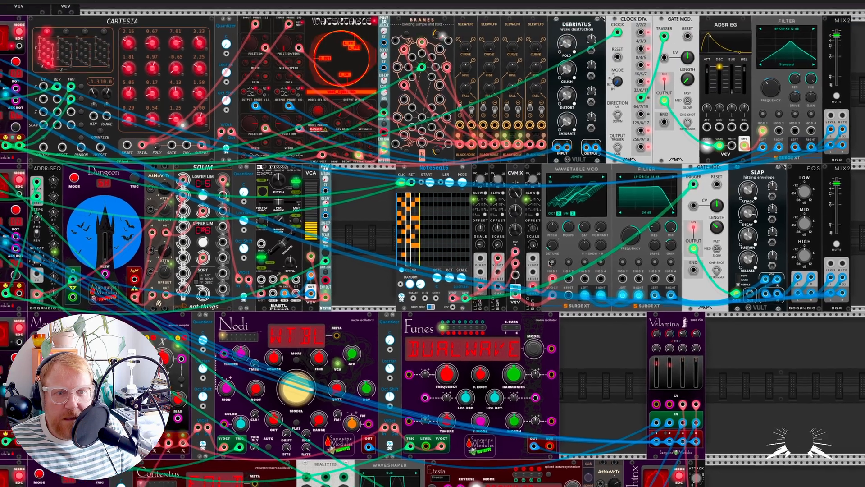
pyautogui.keyDown('ctrl'); pyautogui.scroll(-3, 549, 263); pyautogui.keyUp('ctrl')
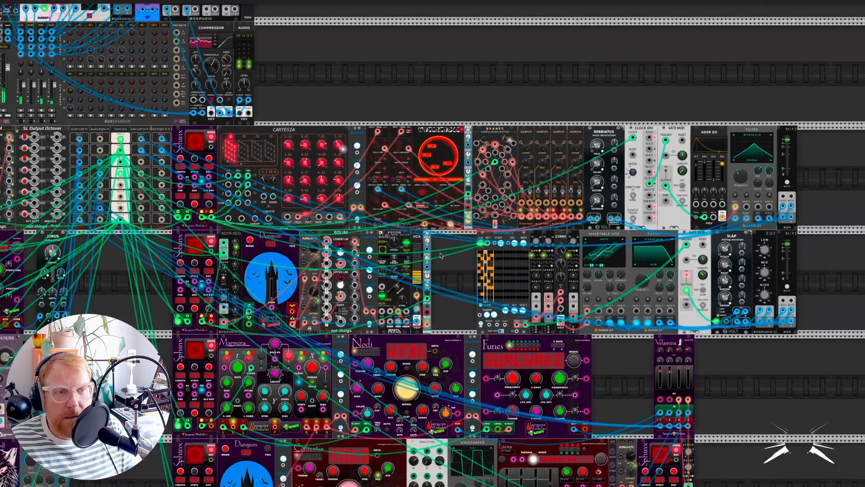
pyautogui.moveTo(441, 256); pyautogui.dragTo(556, 301)
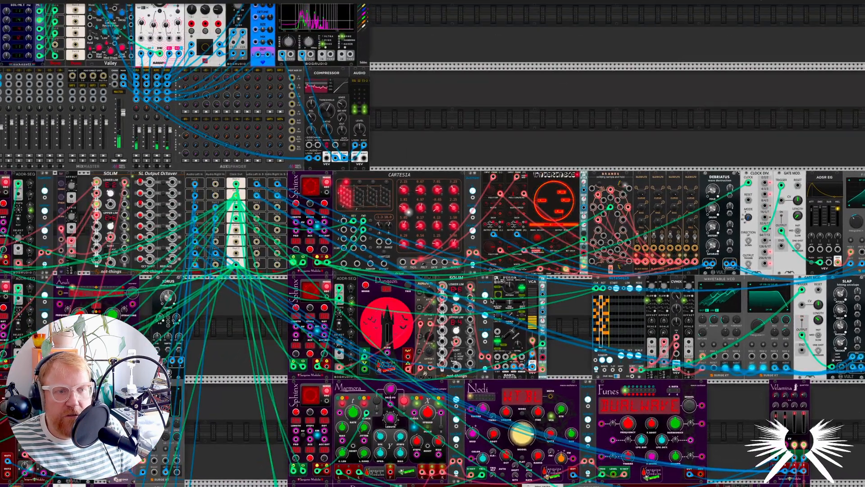
pyautogui.hscroll(-6, 255, 162)
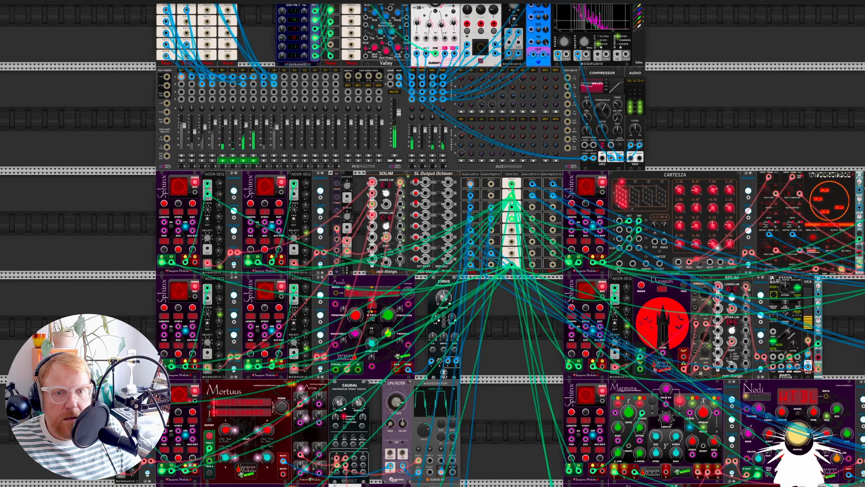
pyautogui.hscroll(3, 619, 269)
pyautogui.scroll(4, 581, 337)
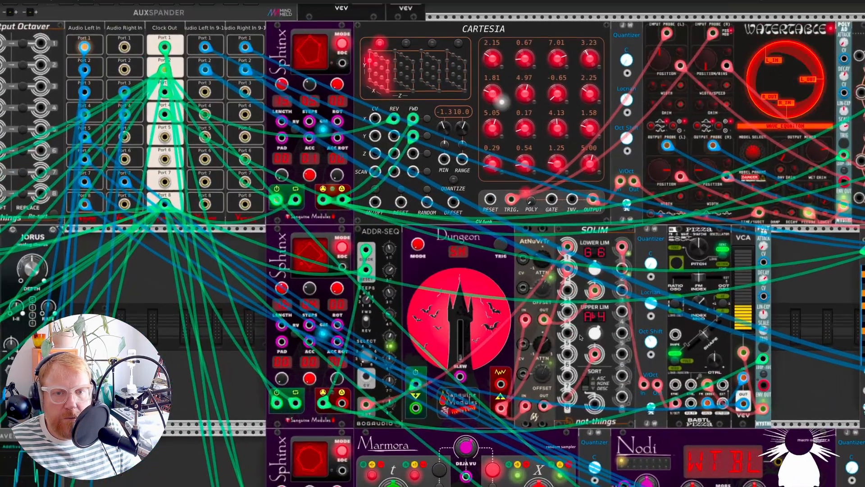
pyautogui.hscroll(2, 581, 337)
pyautogui.scroll(2, 656, 317)
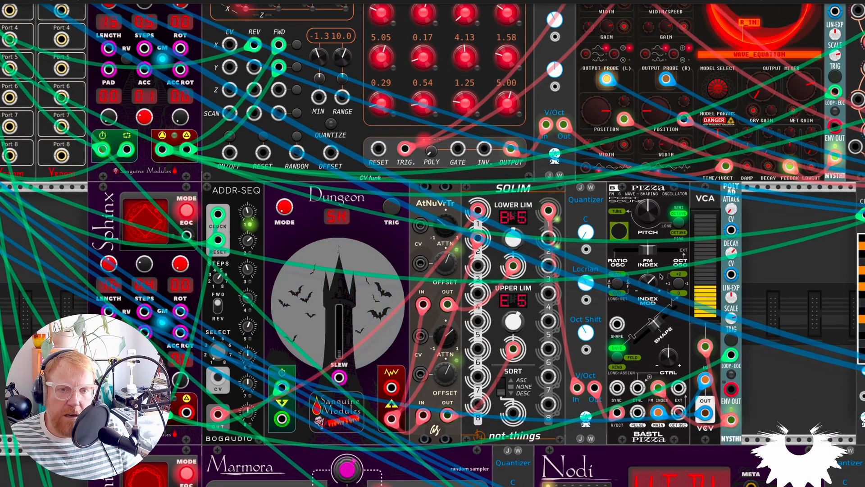
pyautogui.moveTo(647, 252)
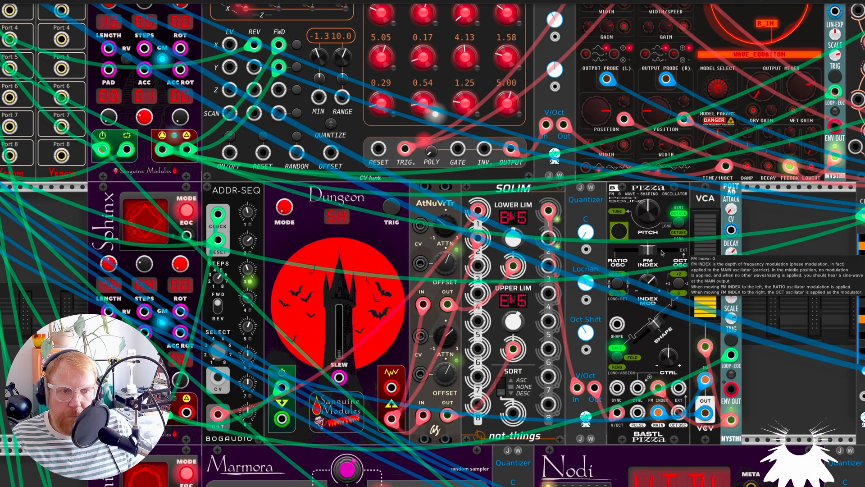
pyautogui.moveTo(657, 286)
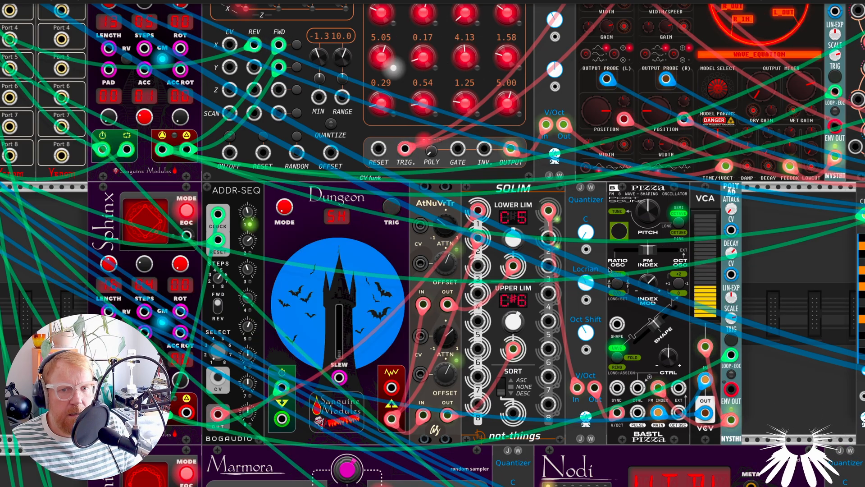
pyautogui.moveTo(634, 344)
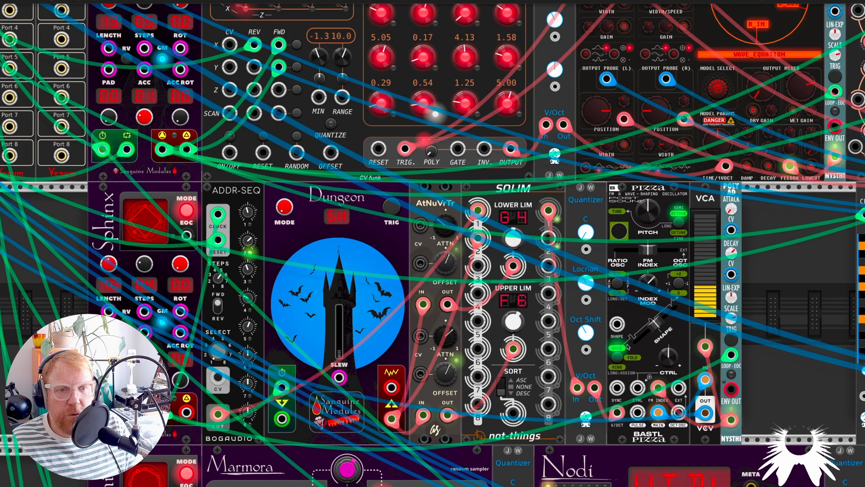
# Examine how the Dungeon signal passes through AtNuVrTr into the Solim limits and the quantizer feeding Pizza
pyautogui.scroll(-2, 630, 345)
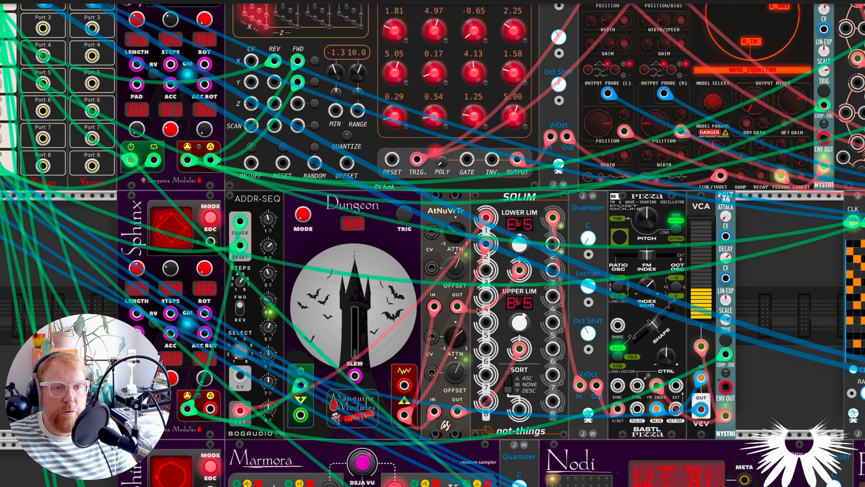
pyautogui.moveTo(479, 310); pyautogui.dragTo(521, 270)
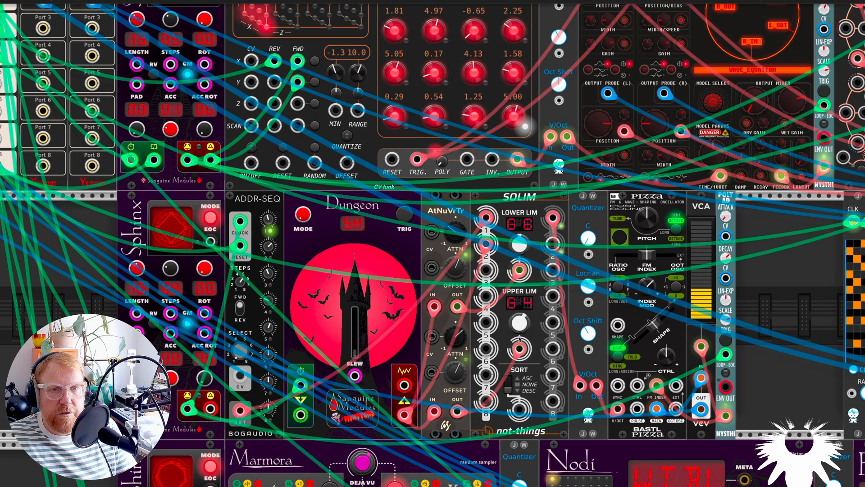
pyautogui.scroll(-3, 633, 391)
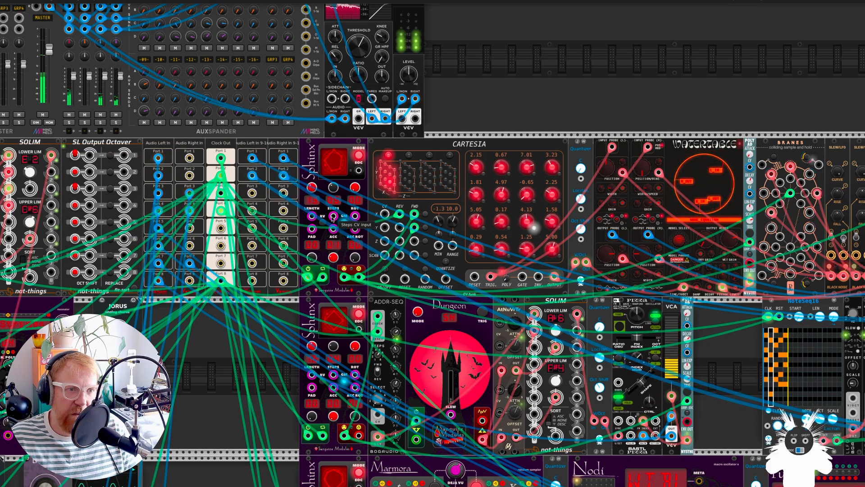
# Examine the Sphinx-driven Cartesia sequencer, showing its second, third and fourth layers in turn and returning to the first
pyautogui.scroll(1, 474, 205)
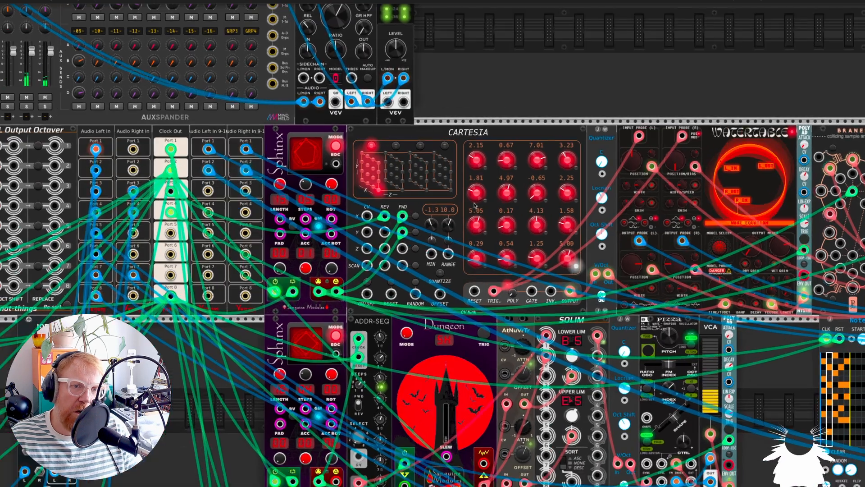
pyautogui.scroll(2, 474, 205)
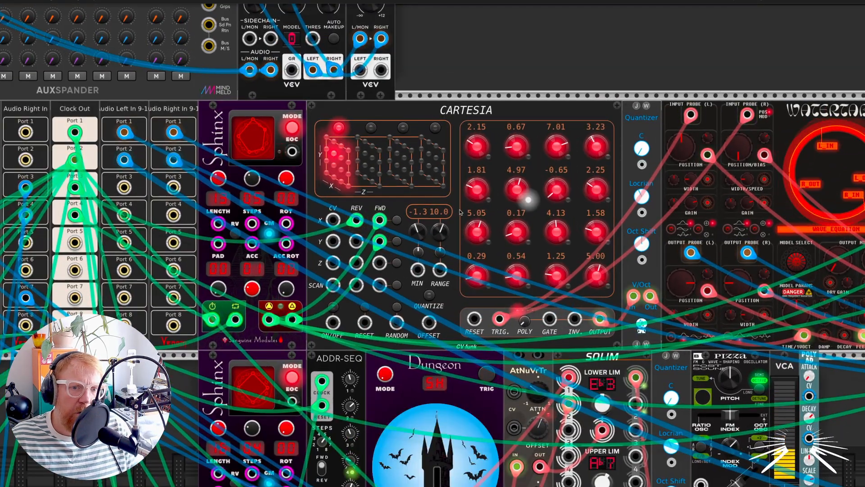
pyautogui.scroll(-2, 461, 212)
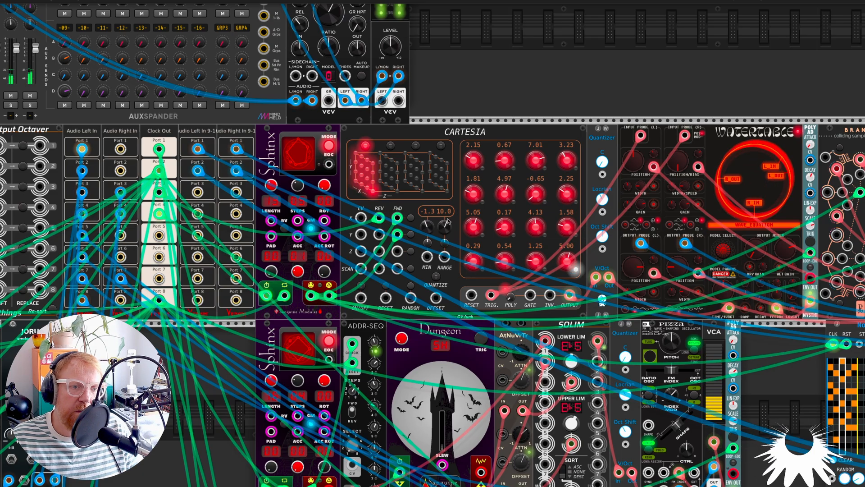
pyautogui.scroll(-1, 428, 207)
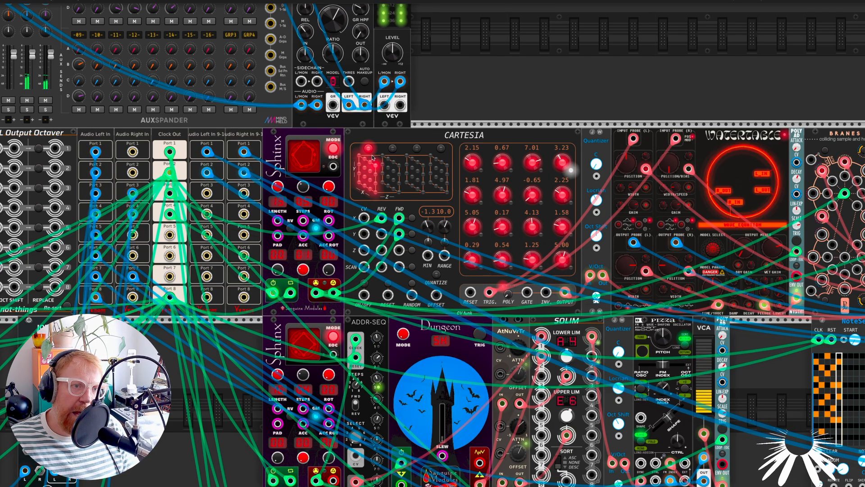
pyautogui.click(393, 149)
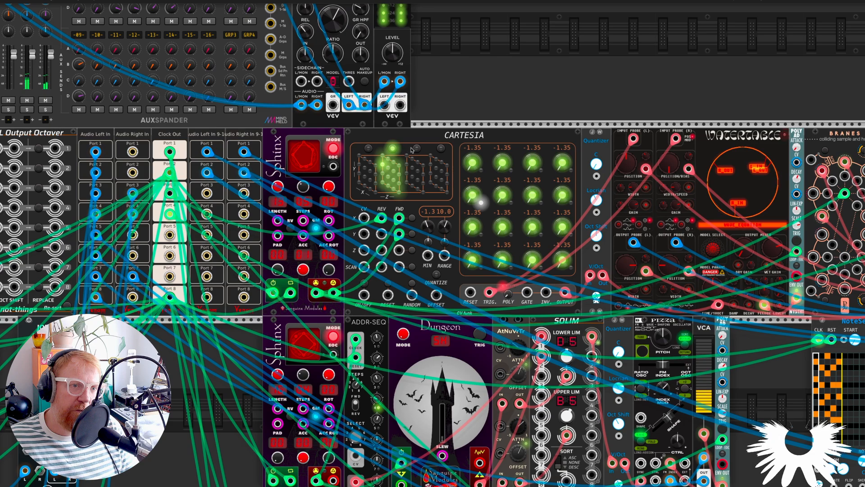
pyautogui.click(416, 148)
pyautogui.click(439, 151)
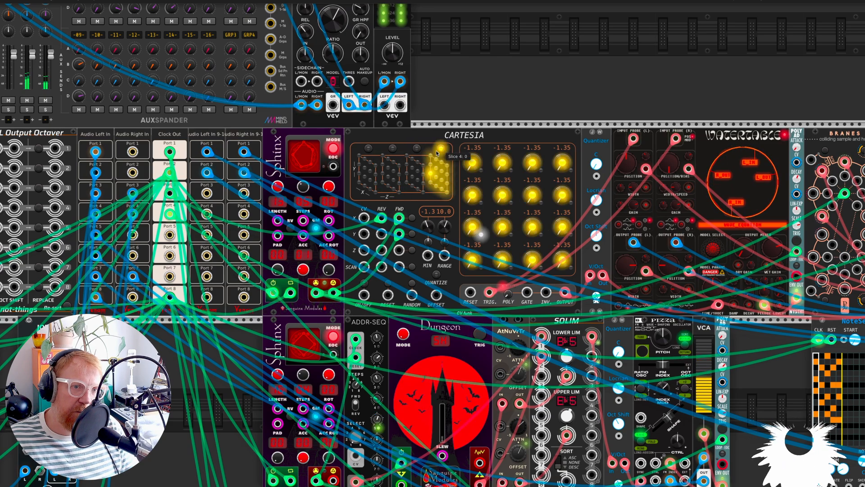
pyautogui.click(369, 149)
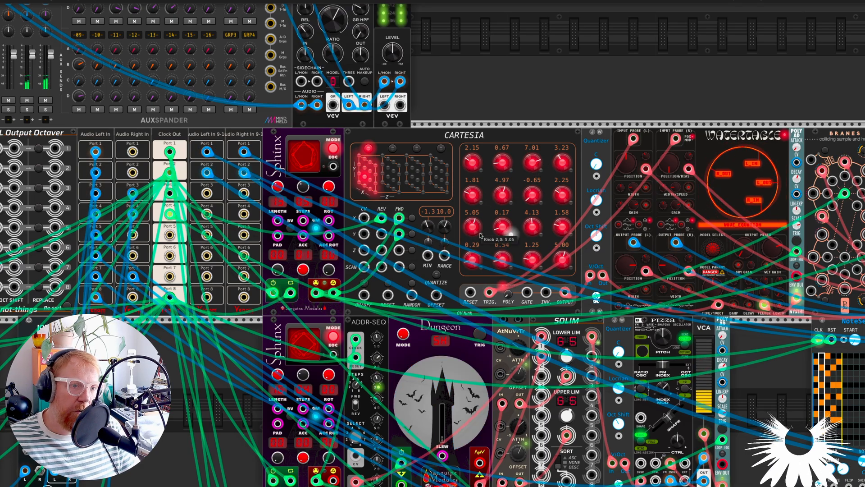
# Solo only channel -09- on the MixMaster so the Cartesia-driven voice is heard alone
pyautogui.scroll(-2, 444, 256)
pyautogui.hscroll(-8, 444, 256)
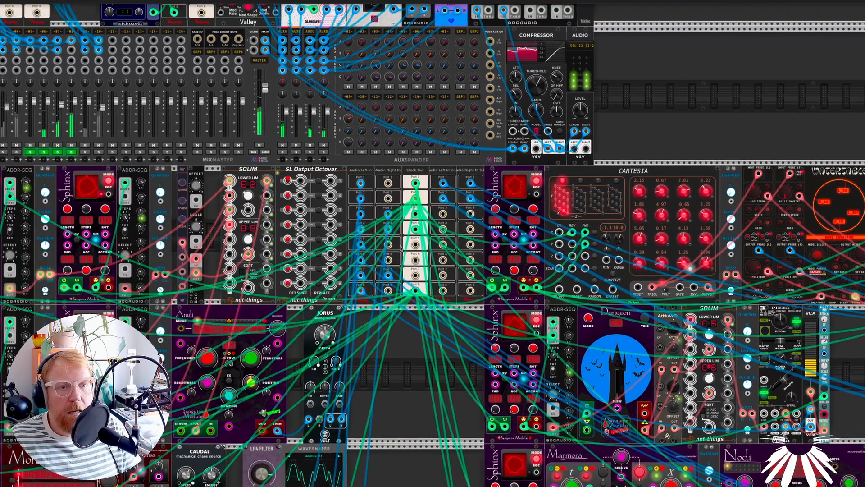
pyautogui.keyDown('ctrl'); pyautogui.click(85, 153); pyautogui.keyUp('ctrl')
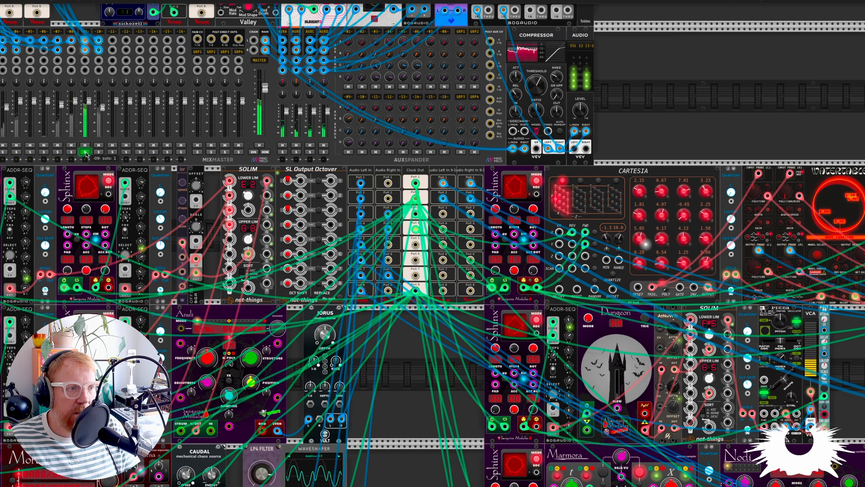
# Examine the Watertable voice, including its input and output probes, the Cartesia pitch feed through the quantizer, and the Poly AD envelope
pyautogui.hscroll(5, 726, 224)
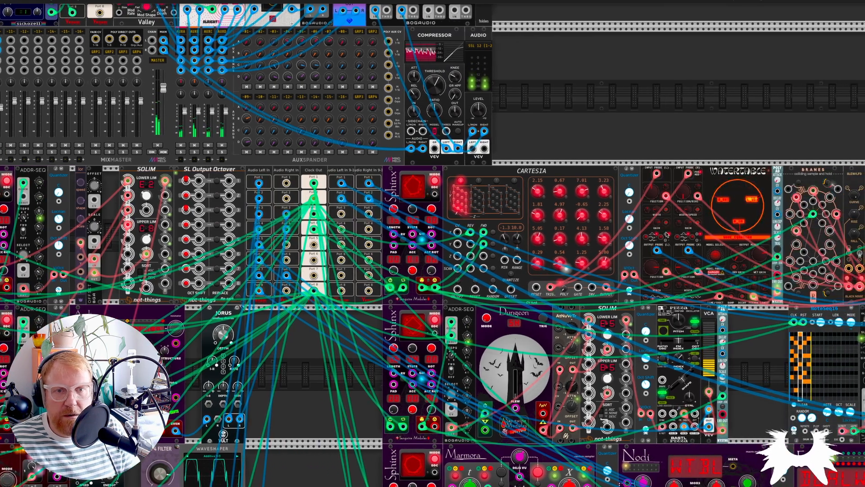
pyautogui.scroll(4, 665, 237)
pyautogui.hscroll(3, 665, 236)
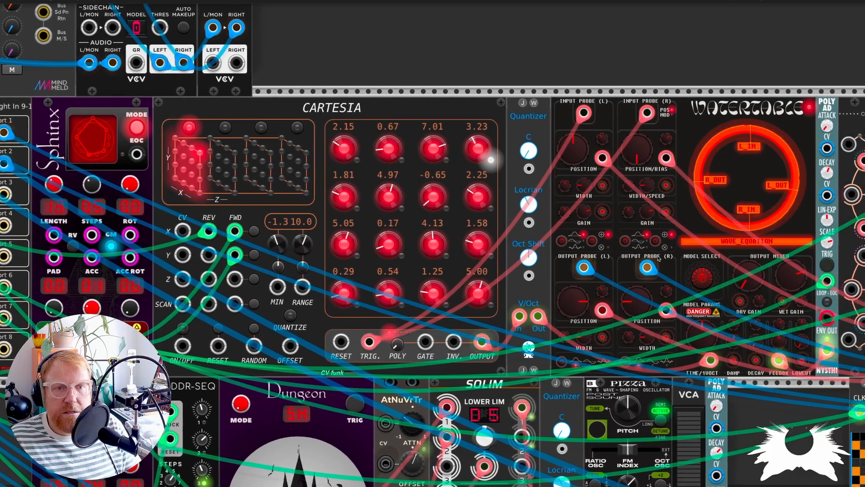
pyautogui.hscroll(2, 680, 249)
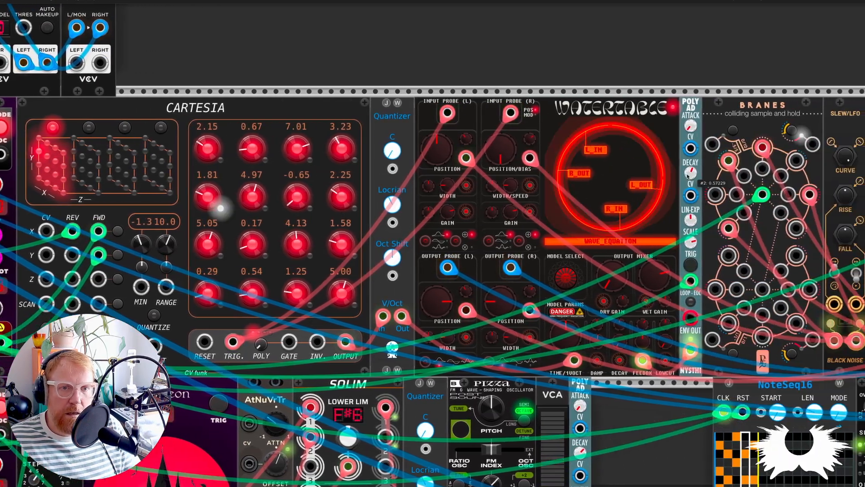
pyautogui.scroll(-2, 417, 273)
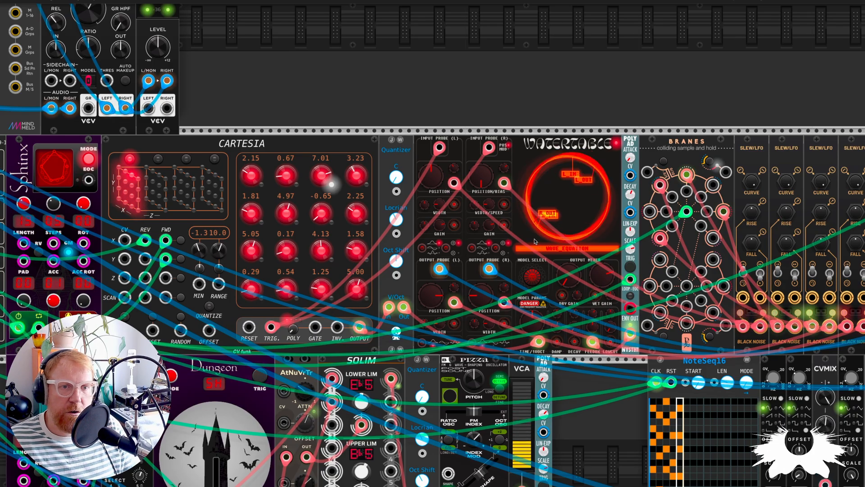
pyautogui.scroll(3, 536, 243)
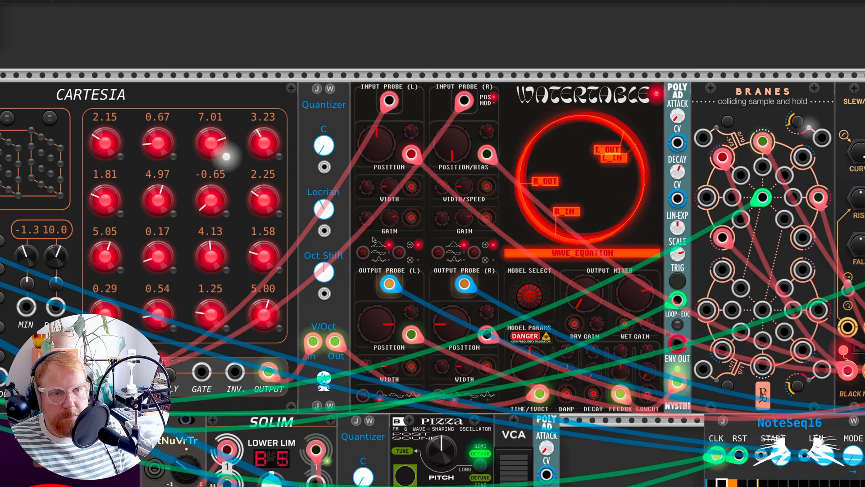
pyautogui.scroll(-2, 455, 278)
pyautogui.scroll(-1, 455, 279)
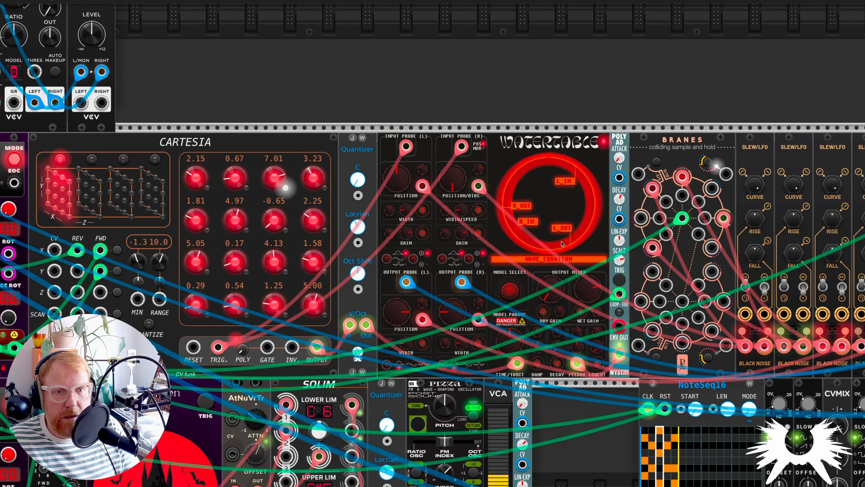
pyautogui.scroll(-1, 523, 279)
pyautogui.scroll(-1, 524, 279)
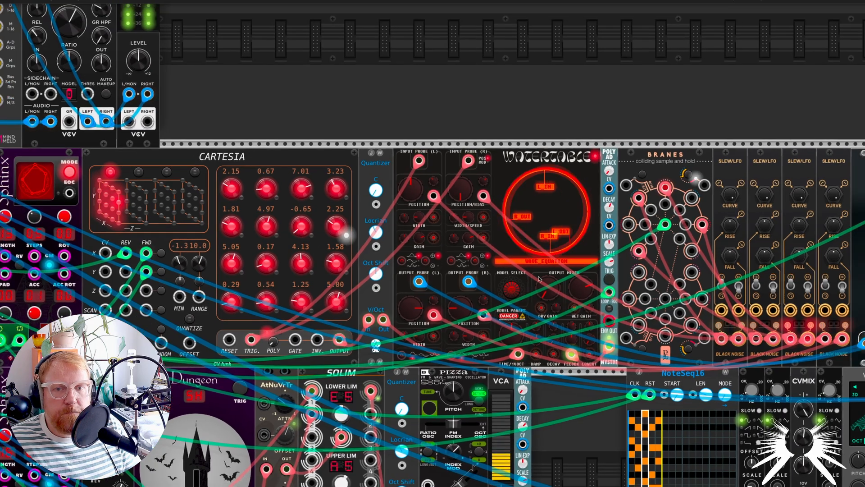
# Trace the modulation cables between the Branes sample and hold and the four Slew/LFO channels beside it
pyautogui.hscroll(5, 531, 277)
pyautogui.hscroll(2, 546, 276)
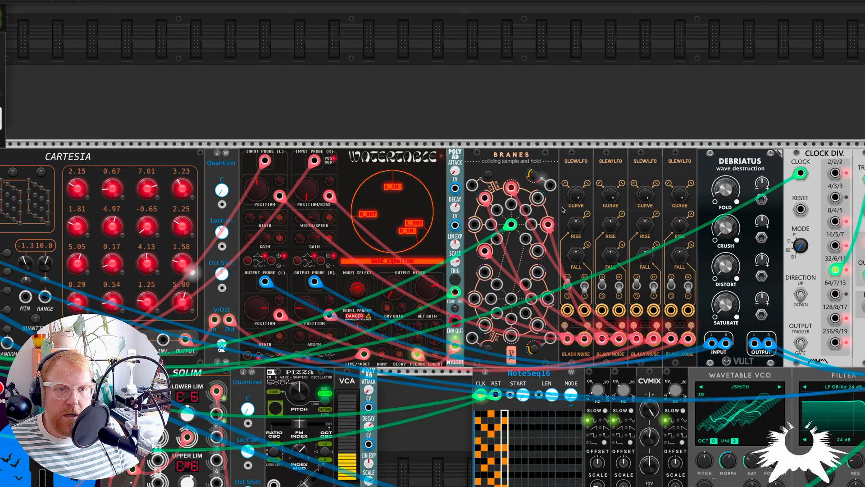
pyautogui.moveTo(536, 251); pyautogui.dragTo(619, 339)
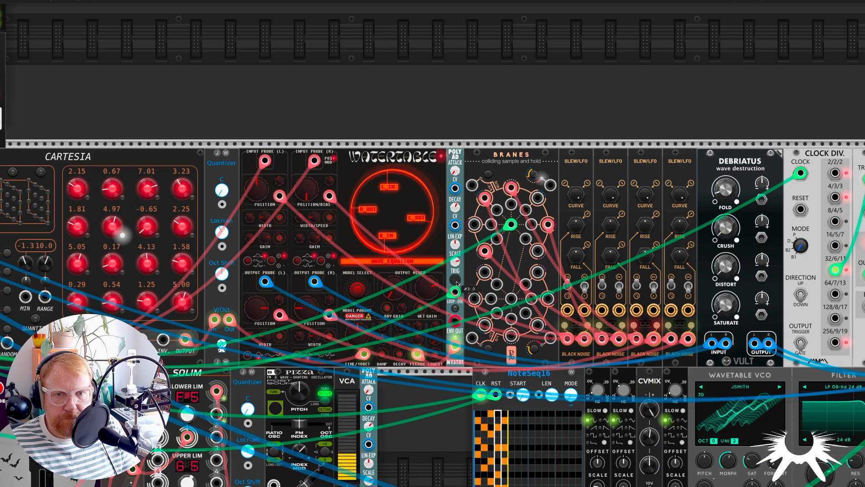
# Examine Watertable's output chain through Debriatus, the filter and Mix2, with the divide-by-32 clock triggering Gate Mod. and the ADSR EG
pyautogui.scroll(-2, 457, 277)
pyautogui.hscroll(5, 456, 283)
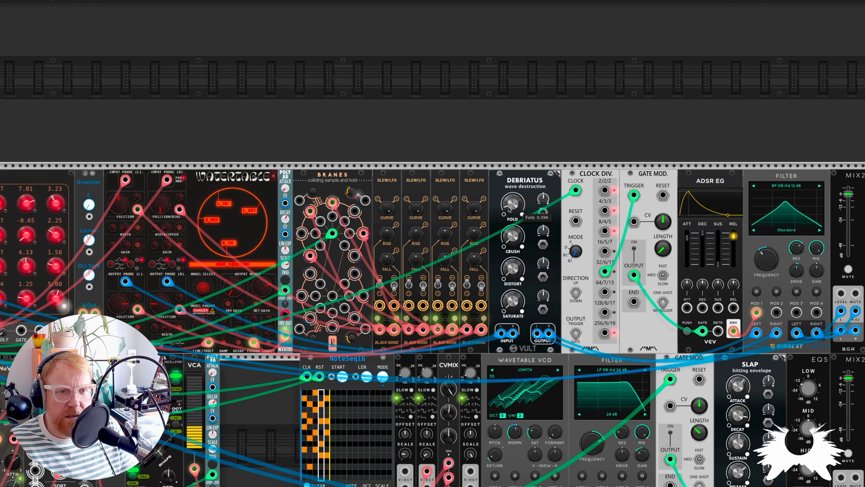
pyautogui.hscroll(4, 579, 267)
pyautogui.scroll(2, 580, 268)
pyautogui.scroll(-4, 582, 269)
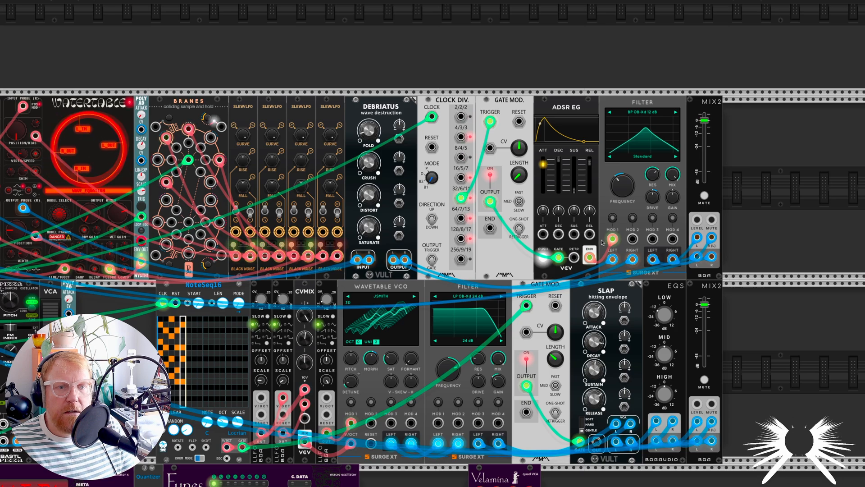
pyautogui.scroll(1, 604, 279)
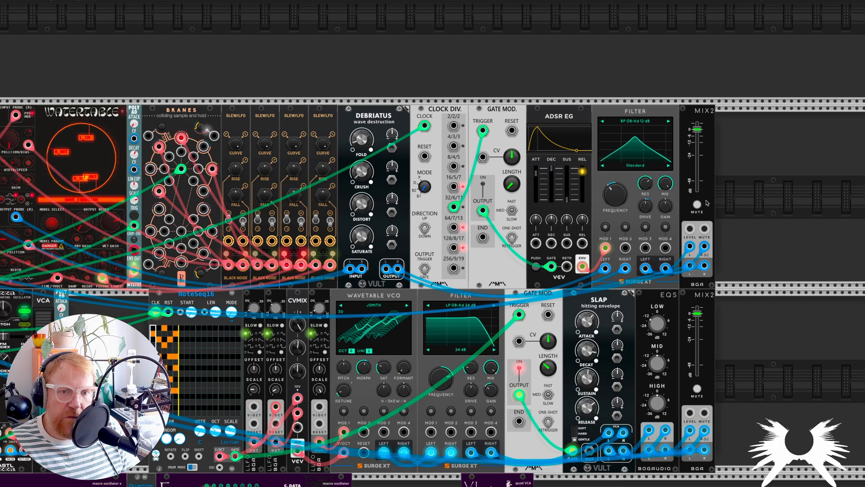
pyautogui.hscroll(1, 699, 166)
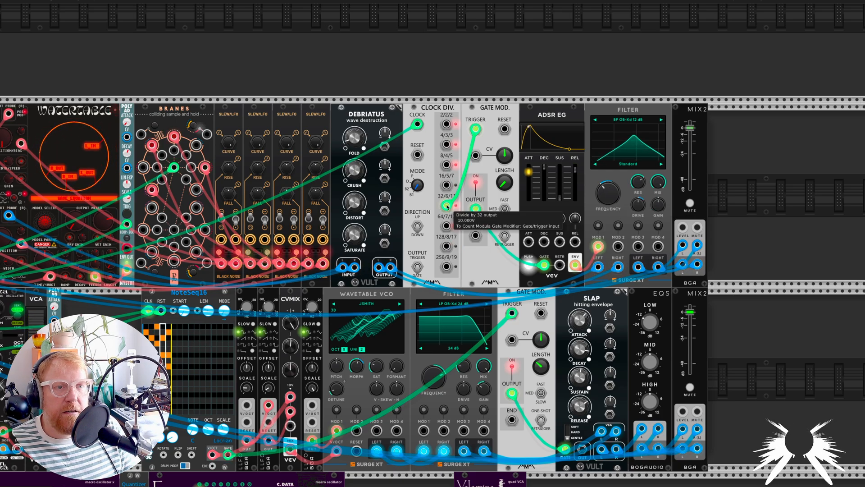
pyautogui.scroll(-2, 433, 188)
pyautogui.scroll(-1, 446, 211)
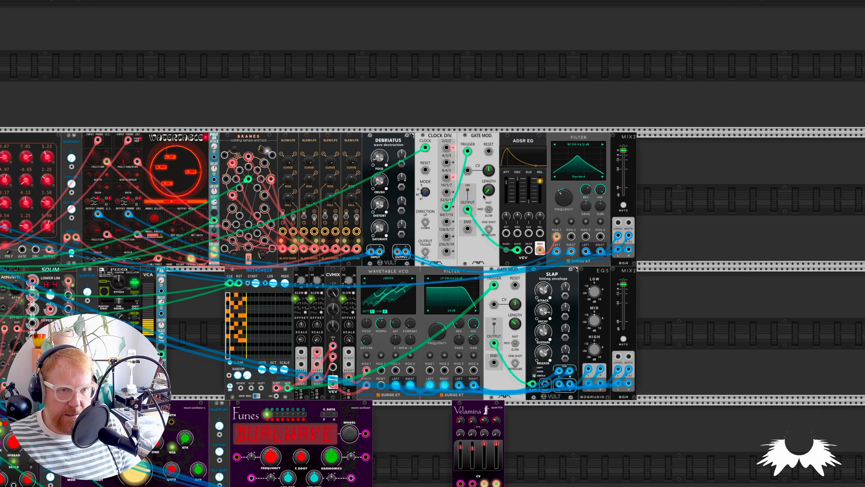
# Solo MixMaster channels -08- and -10- in addition to channel -09-
pyautogui.hscroll(-5, 480, 221)
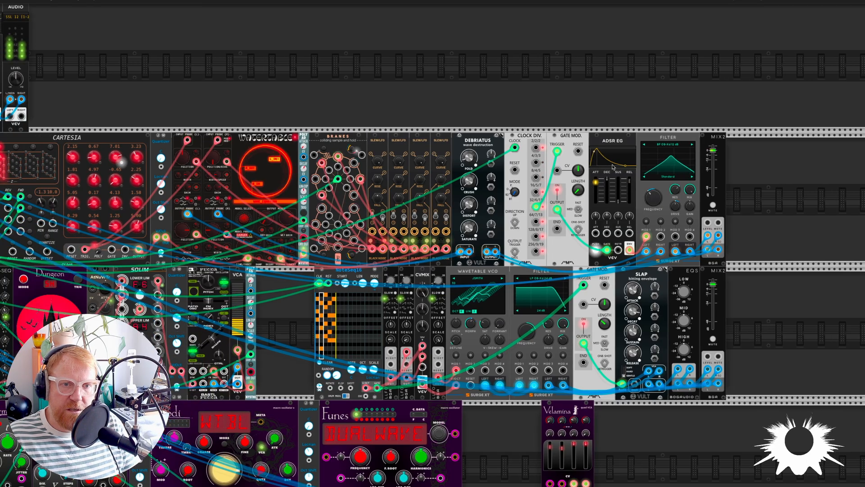
pyautogui.scroll(-4, 594, 255)
pyautogui.hscroll(-3, 594, 255)
pyautogui.scroll(-1, 573, 266)
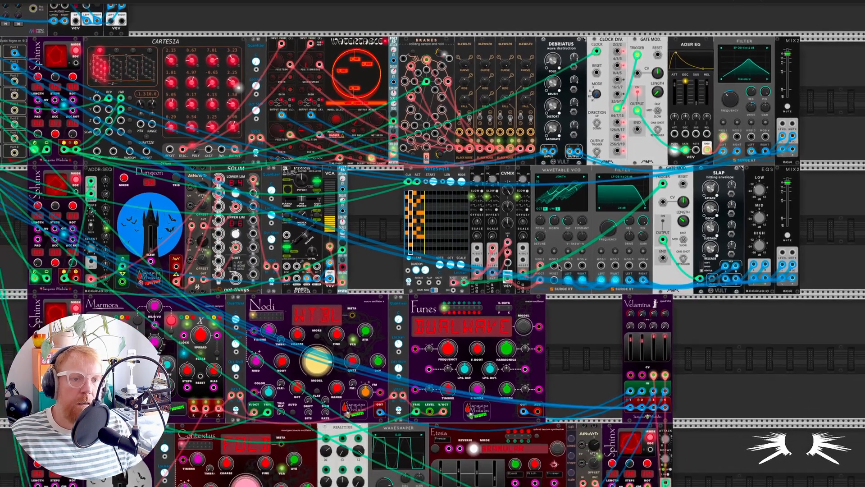
pyautogui.scroll(-2, 572, 266)
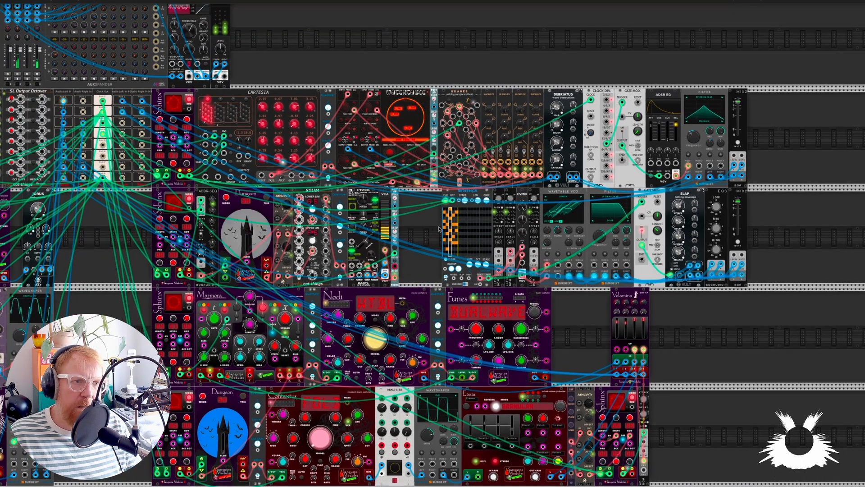
pyautogui.scroll(3, 408, 226)
pyautogui.hscroll(-6, 408, 225)
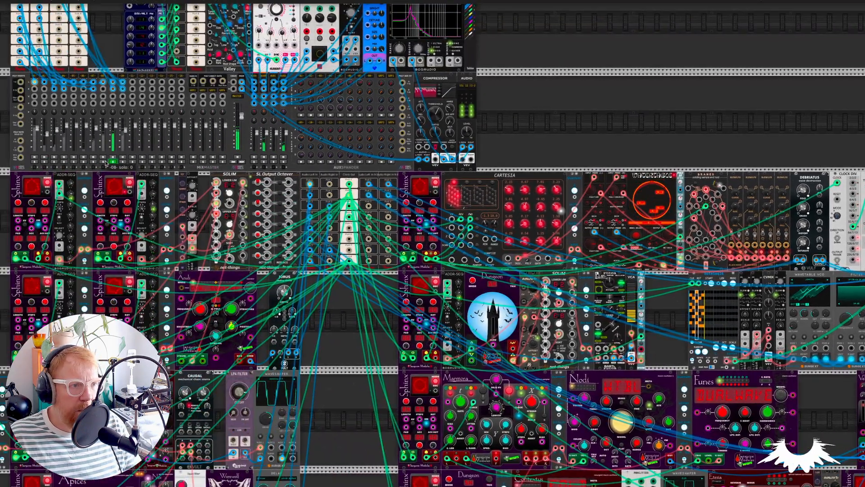
pyautogui.click(104, 162)
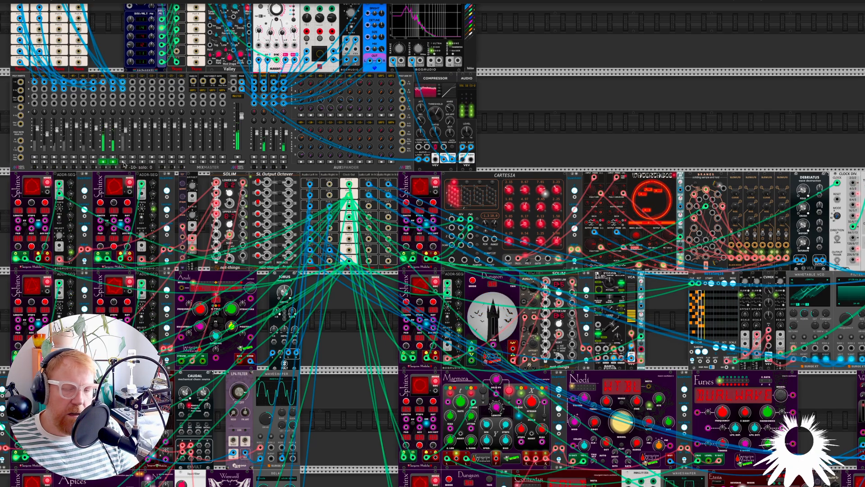
# Examine the NoteSeq16 voice with its CVMix modulation, Wavetable VCO, low-pass filter, Gate Mod. and Slap envelope
pyautogui.hscroll(3, 527, 320)
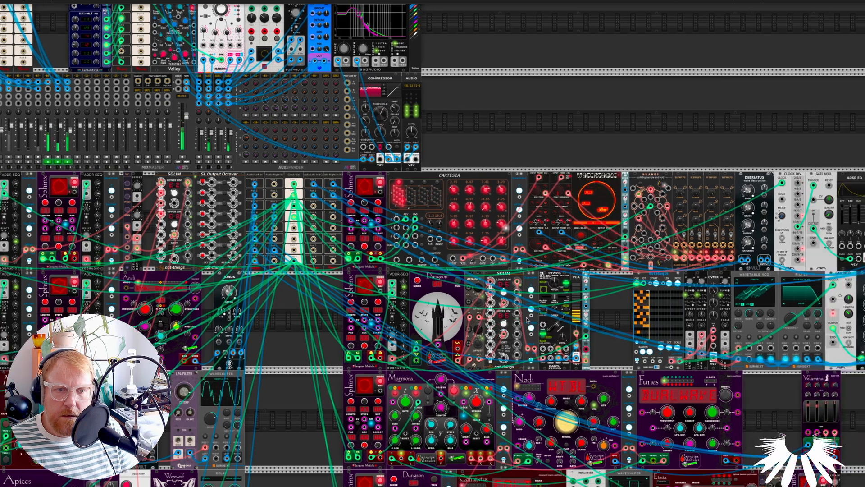
pyautogui.hscroll(10, 527, 320)
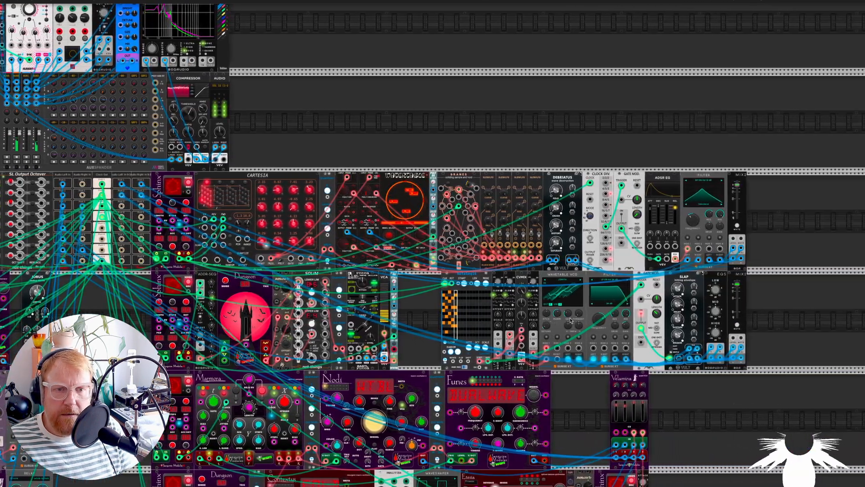
pyautogui.scroll(4, 570, 321)
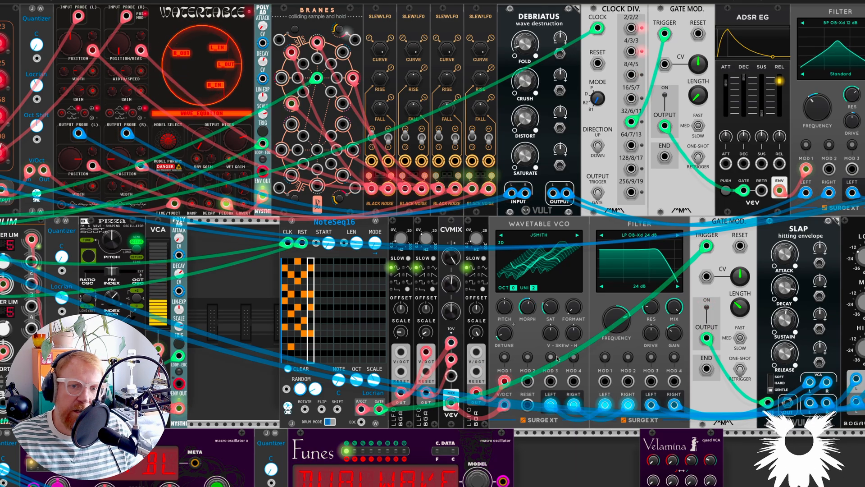
pyautogui.scroll(-4, 557, 359)
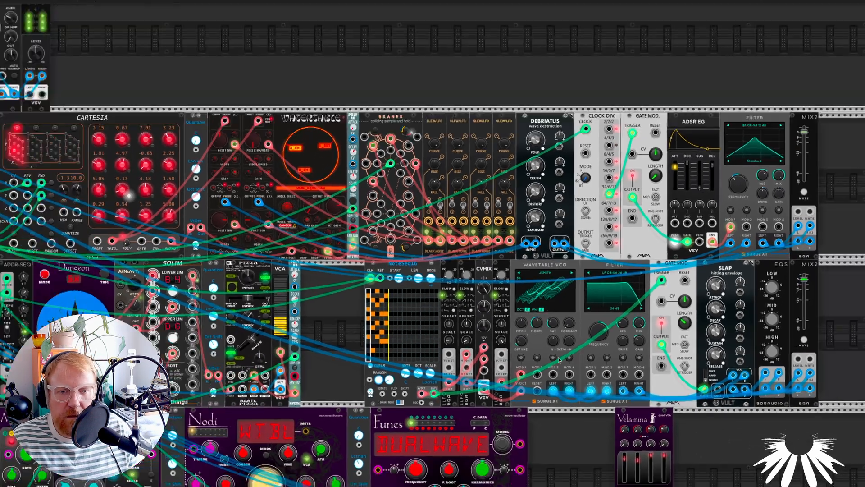
# Clear the solos on MixMaster channels -08-, -09- and -10- to bring back the full mix of all voices
pyautogui.scroll(-1, 559, 360)
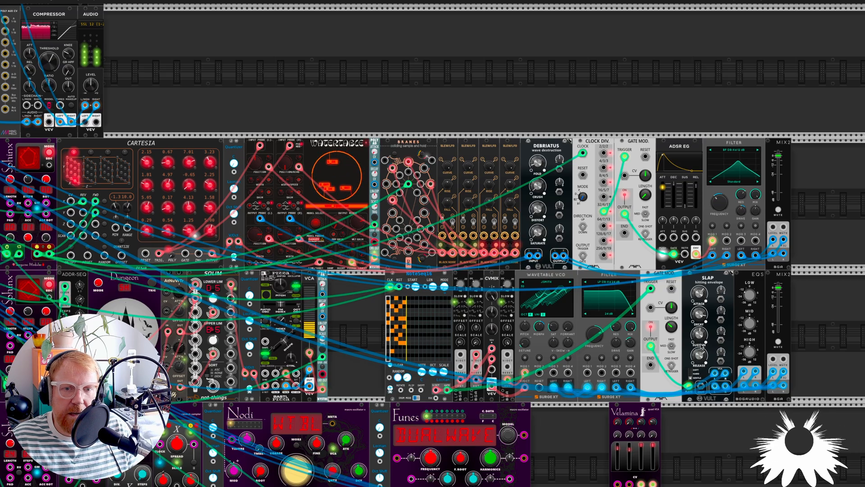
pyautogui.scroll(-3, 701, 346)
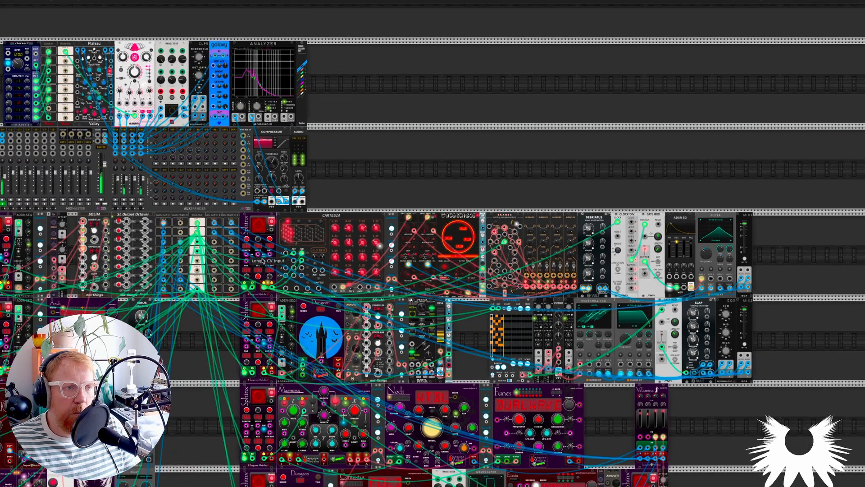
pyautogui.moveTo(378, 309); pyautogui.dragTo(506, 376)
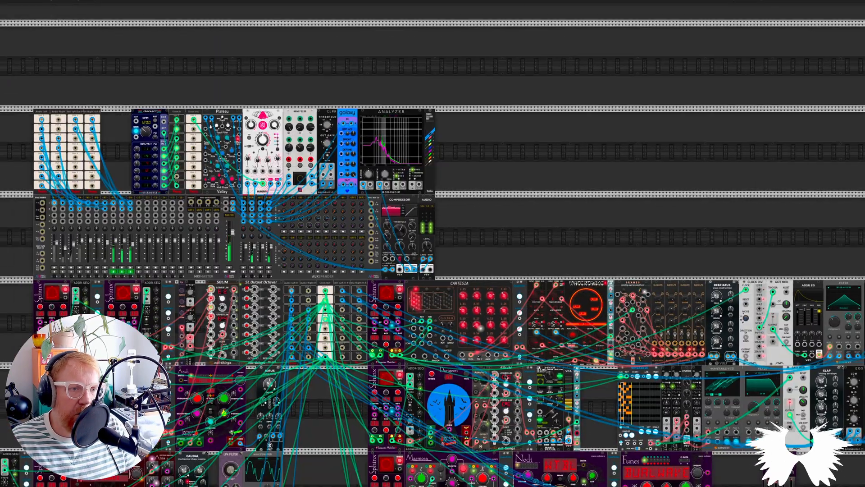
pyautogui.scroll(-5, 714, 357)
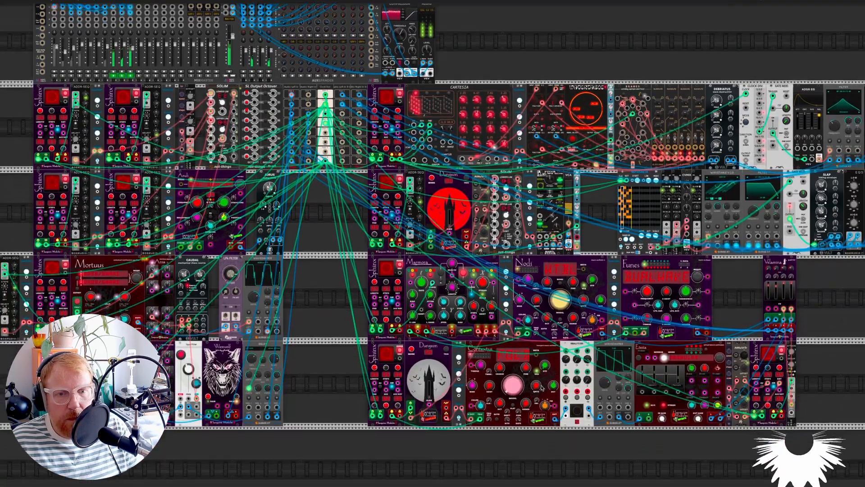
pyautogui.scroll(-3, 542, 386)
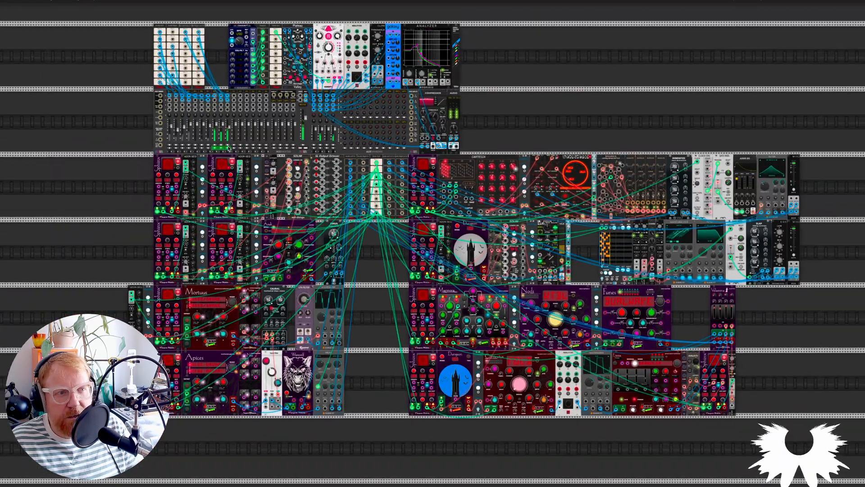
pyautogui.click(228, 147)
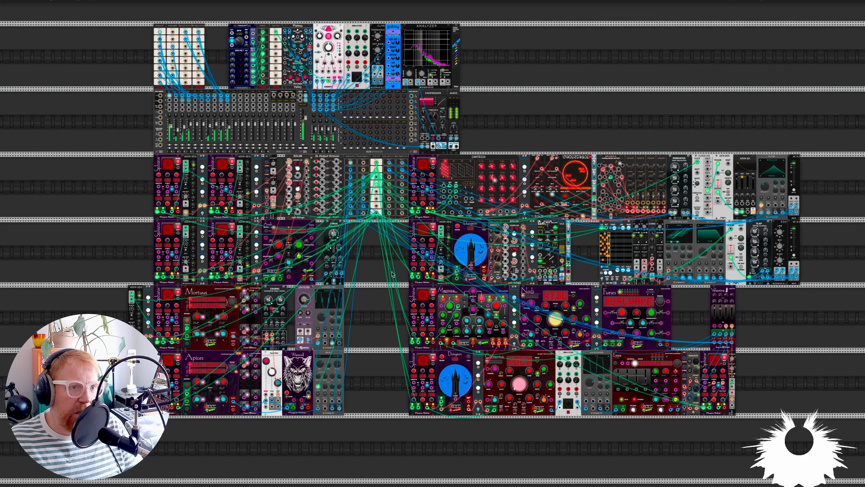
pyautogui.scroll(3, 386, 266)
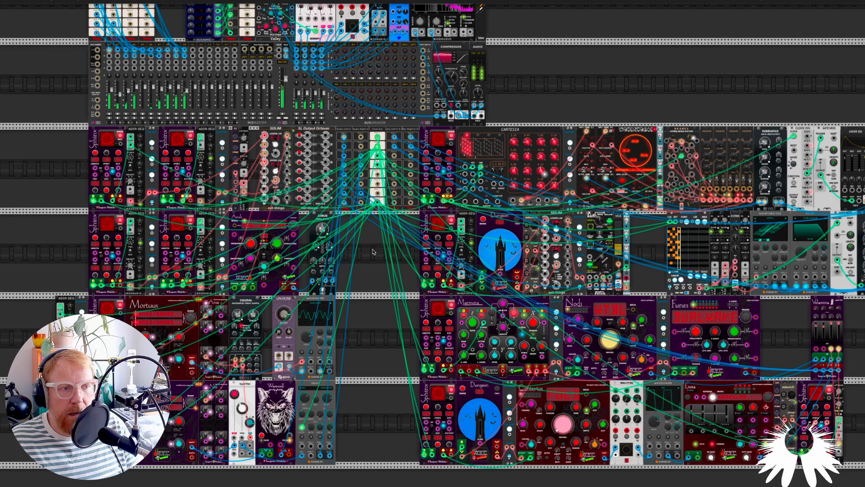
pyautogui.scroll(-3, 373, 251)
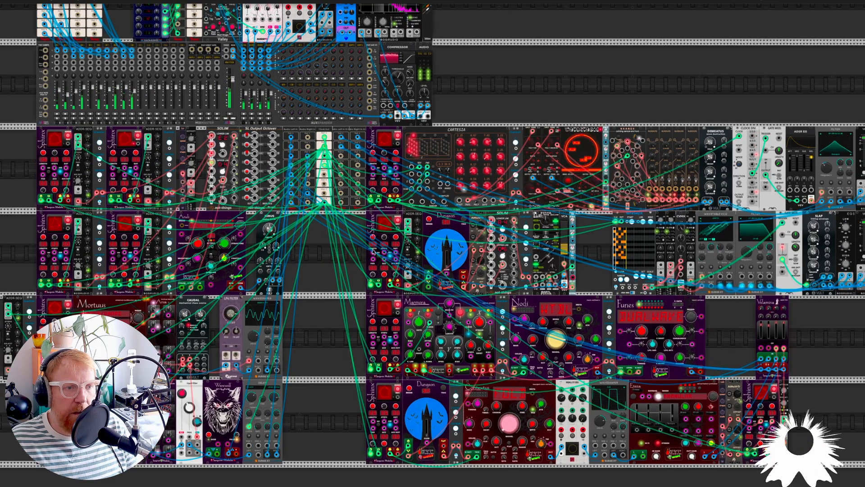